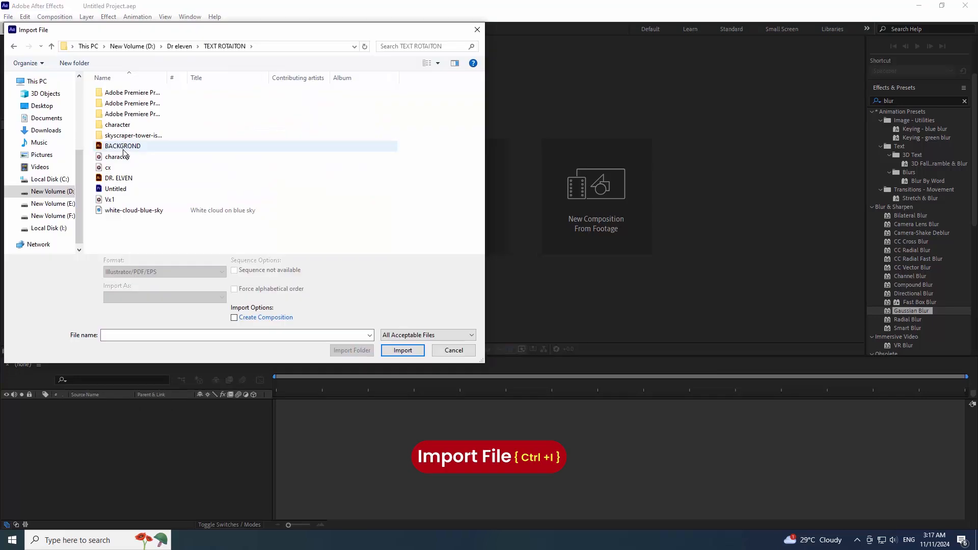
# - Import BACKGROND.ai as footage and build a BACKGROND composition from it
pyautogui.doubleClick(122, 149)
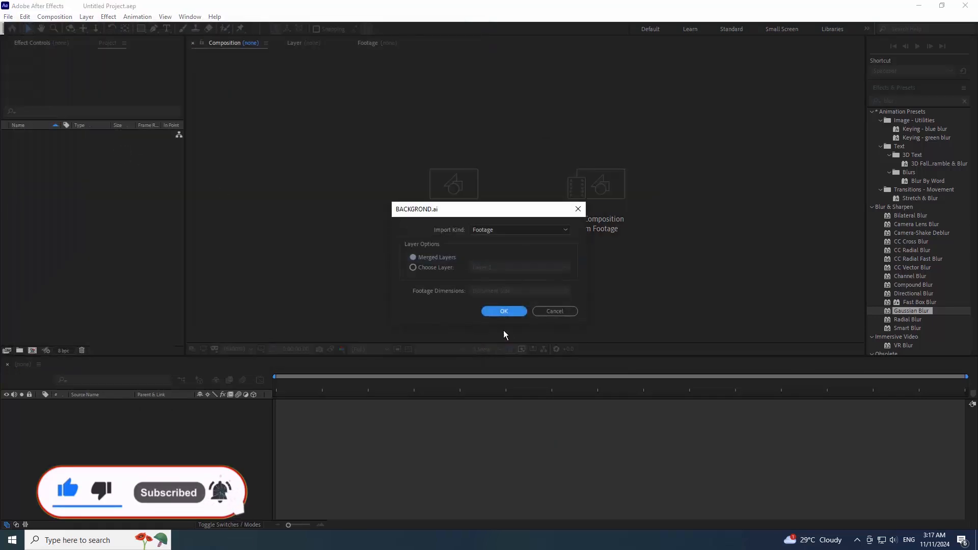
pyautogui.click(503, 313)
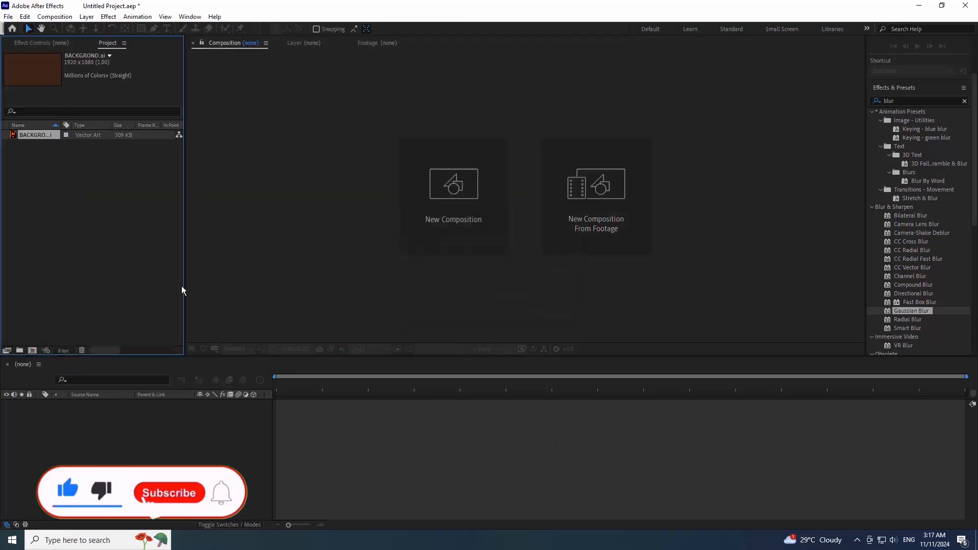
pyautogui.moveTo(15, 136); pyautogui.dragTo(32, 351)
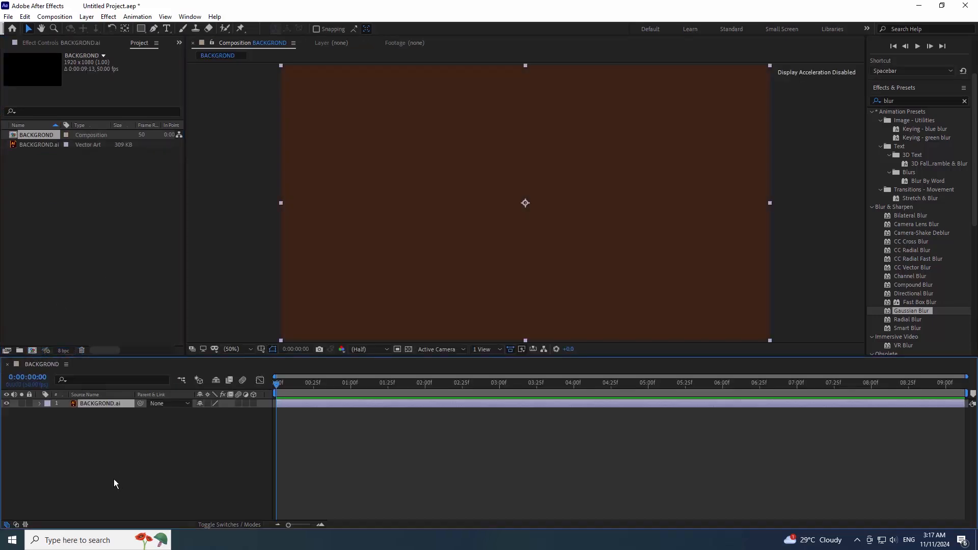
# - Import the DR. ELVEN.ai logo as footage and layer it above the brown background
pyautogui.hotkey('ctrl', 'i')
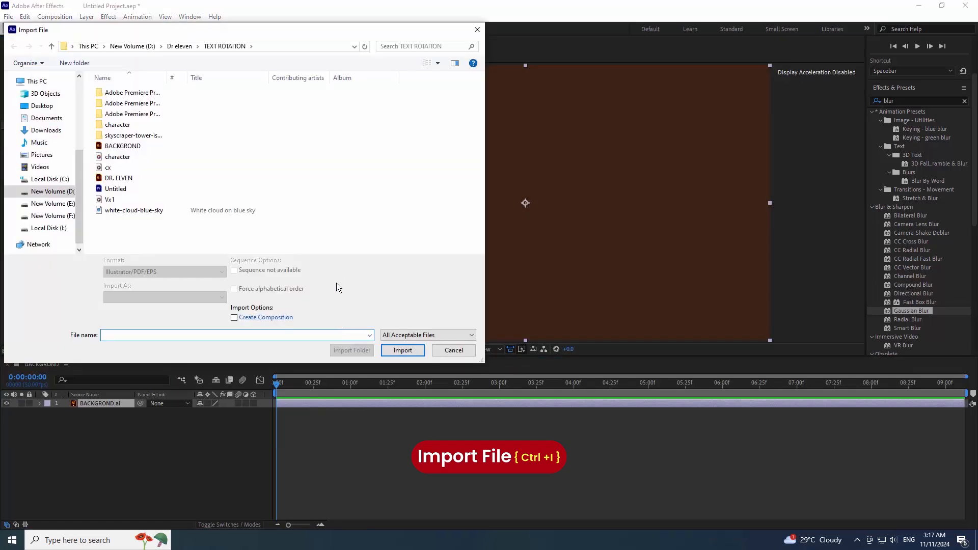
pyautogui.click(127, 179)
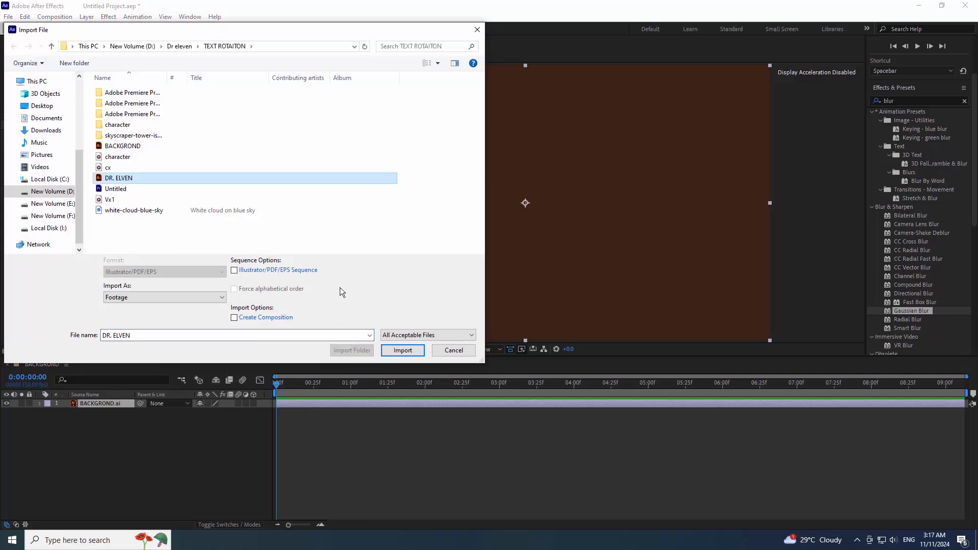
pyautogui.click(405, 356)
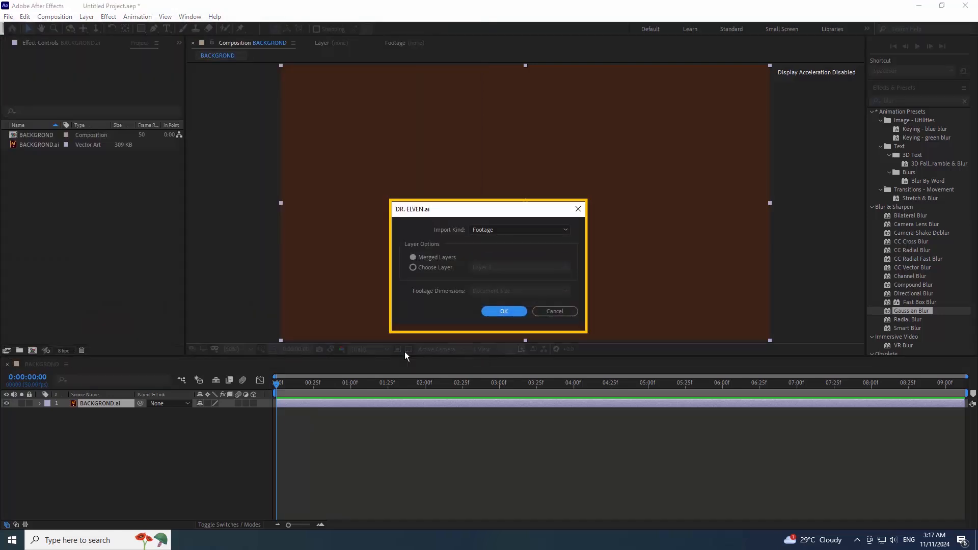
pyautogui.click(508, 310)
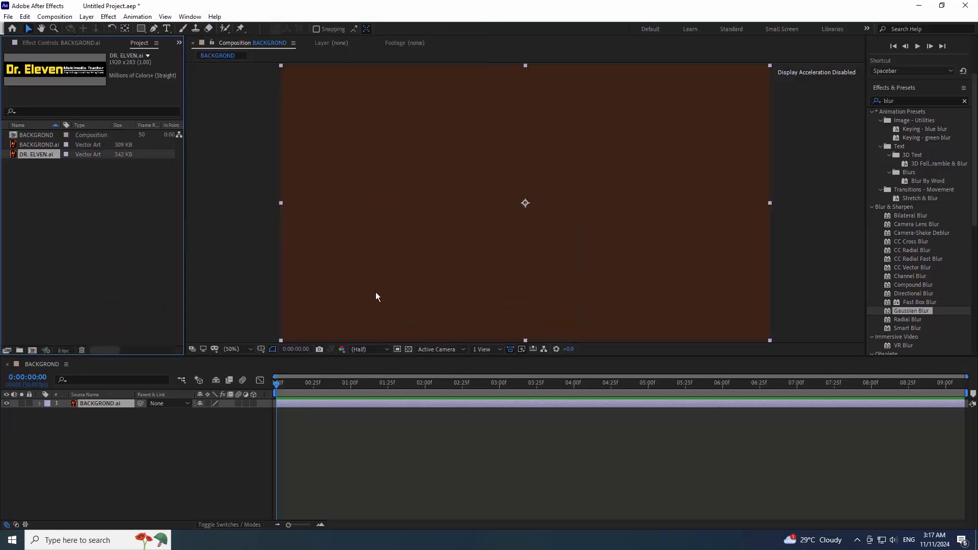
pyautogui.moveTo(16, 158); pyautogui.dragTo(81, 405)
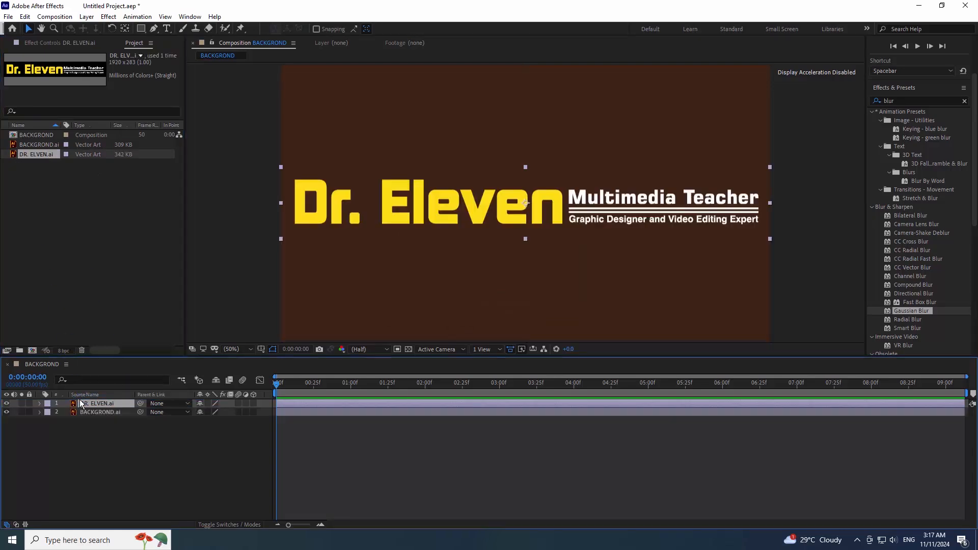
# - Hide the BACKGROND.ai layer and create shapes from the DR. ELVEN.ai vector layer
pyautogui.click(7, 412)
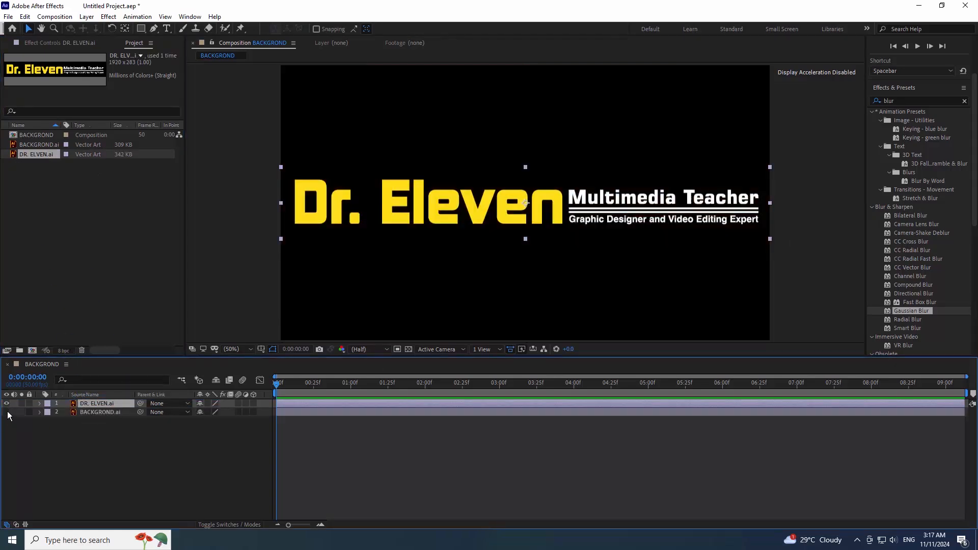
pyautogui.click(65, 469)
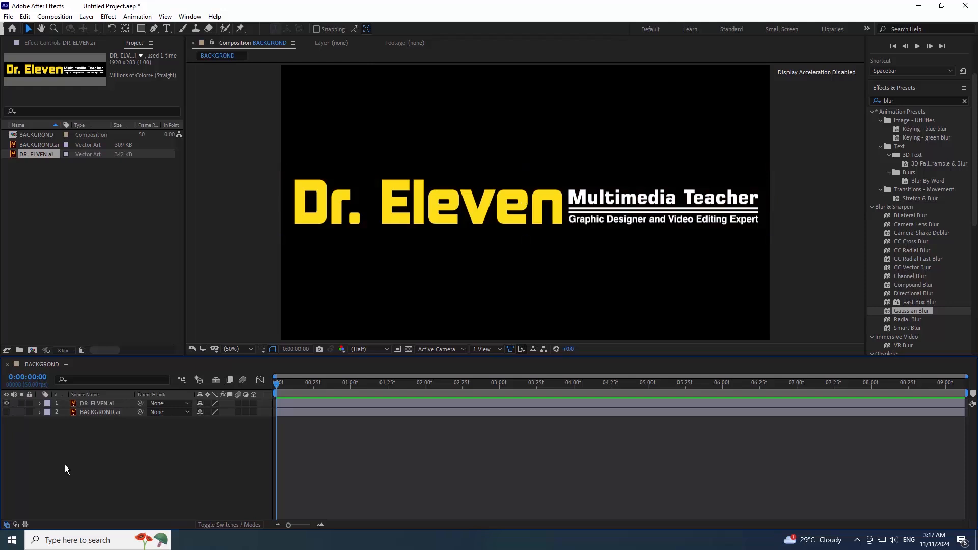
pyautogui.click(92, 404)
pyautogui.rightClick(93, 405)
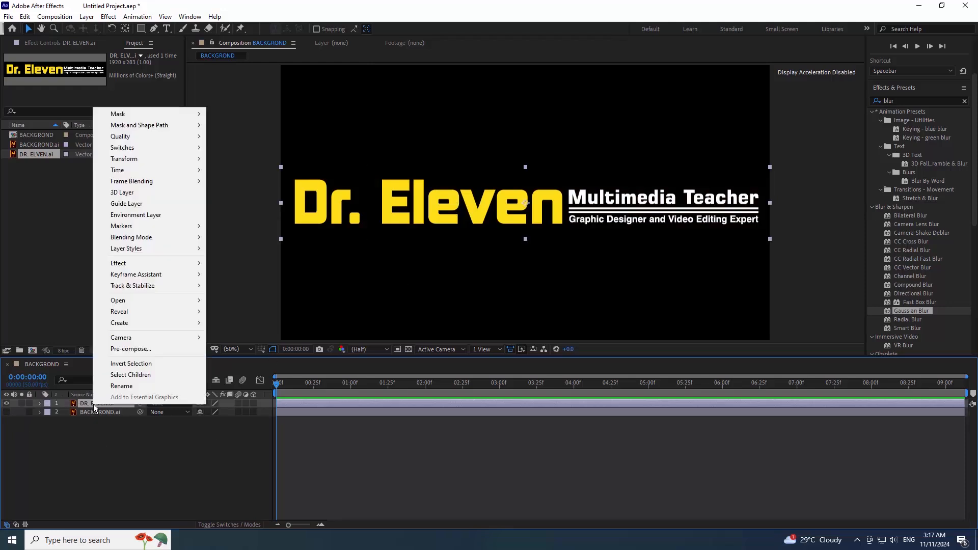
pyautogui.moveTo(150, 251)
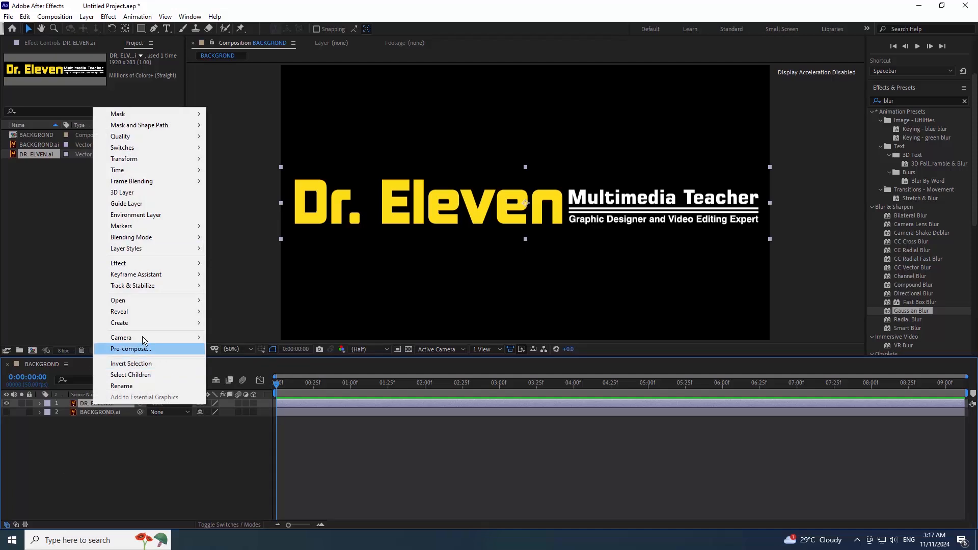
pyautogui.moveTo(142, 323)
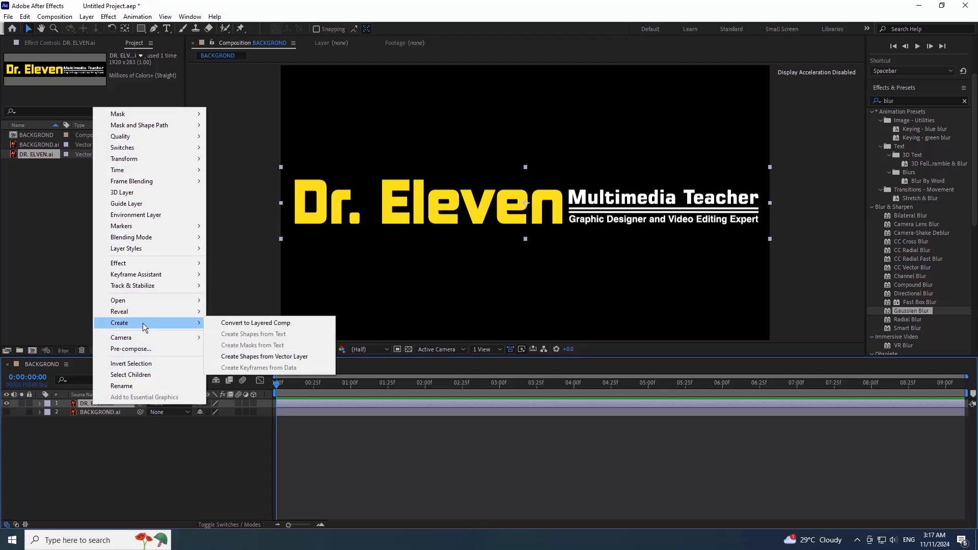
pyautogui.click(299, 357)
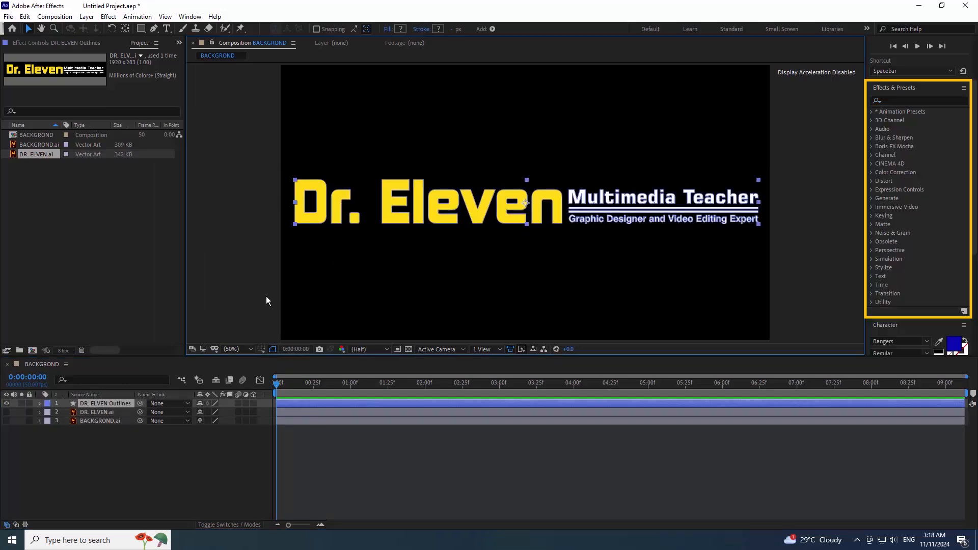
# - Search 'cy' in Effects & Presets and apply CC Cylinder to DR. ELVEN Outlines
pyautogui.click(266, 300)
pyautogui.click(890, 99)
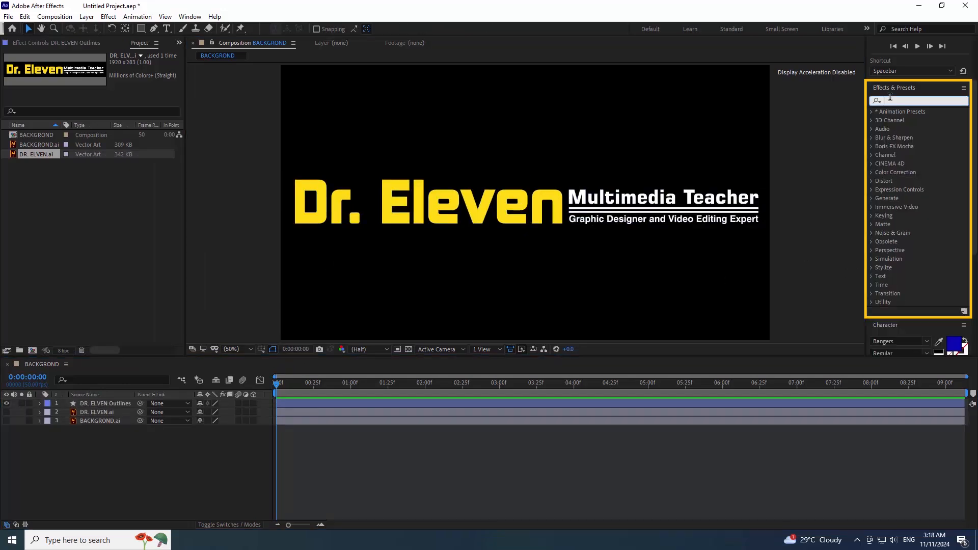
pyautogui.write('cy')
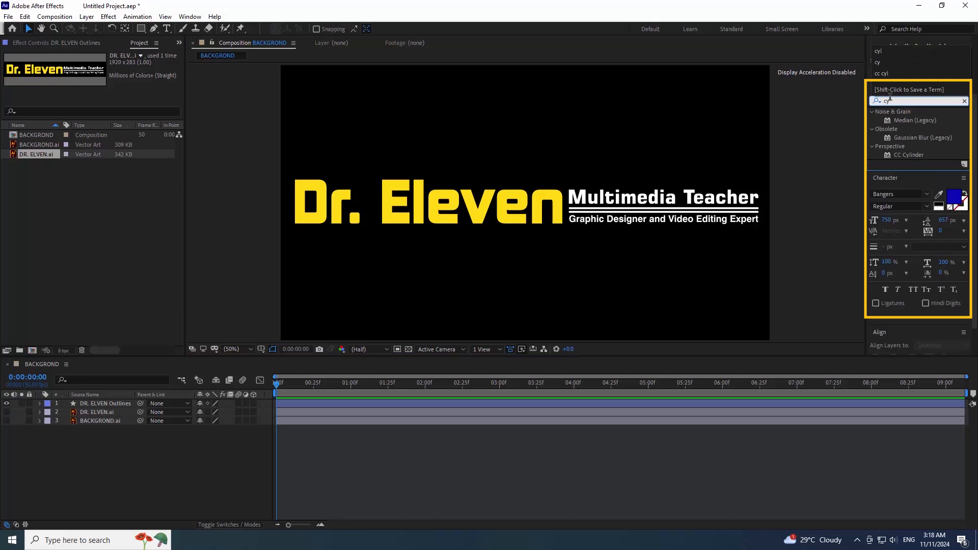
pyautogui.click(912, 155)
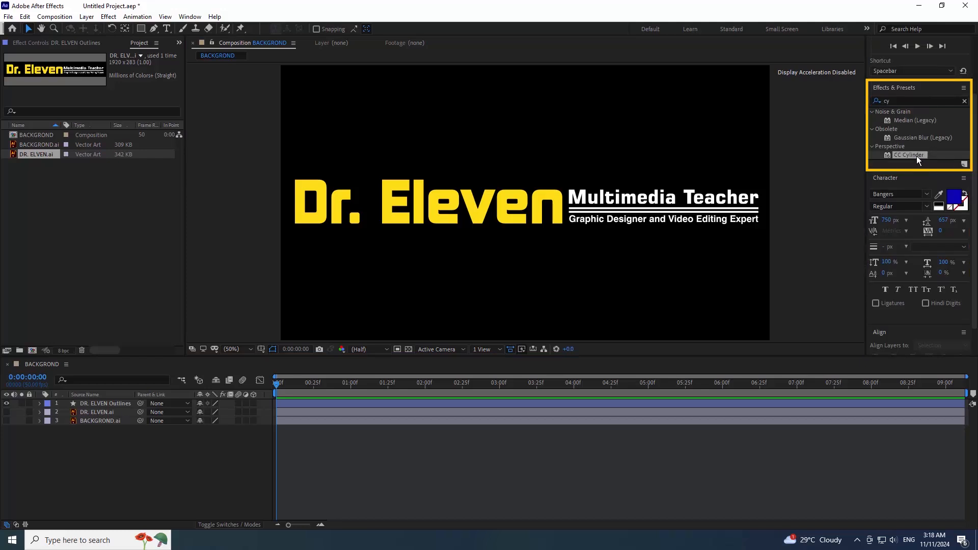
pyautogui.moveTo(916, 155); pyautogui.dragTo(400, 404)
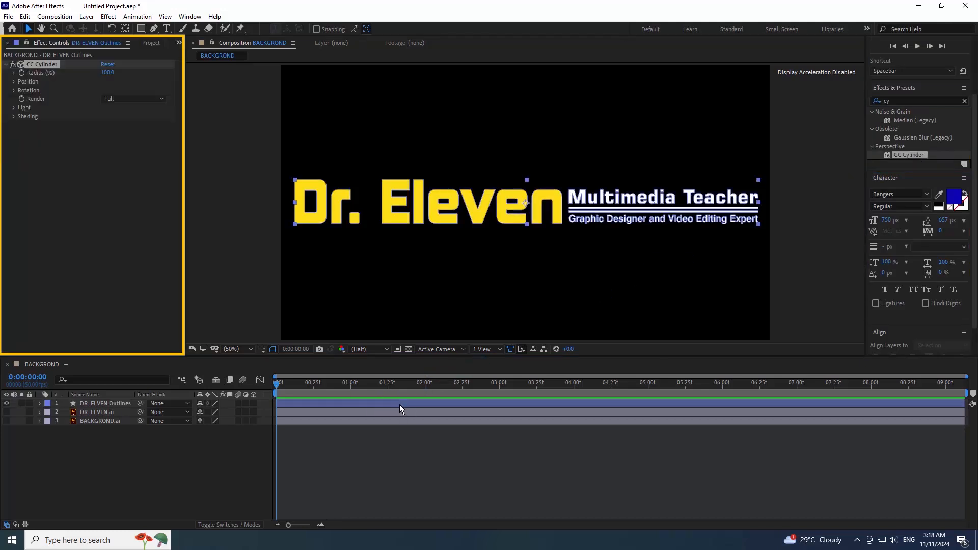
# - Set CC Cylinder Radius to 157.3 and Rotation X to 16° to tilt the ring
pyautogui.click(822, 246)
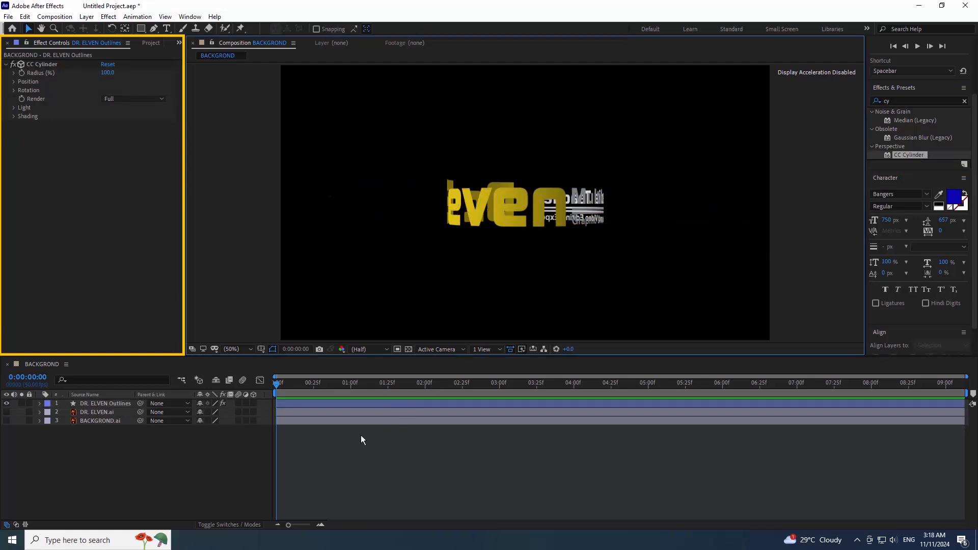
pyautogui.click(822, 247)
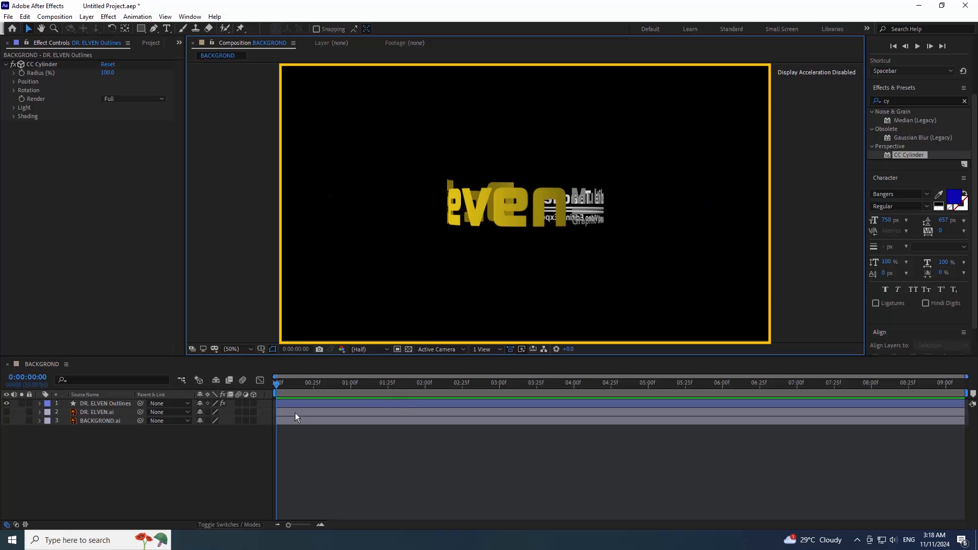
pyautogui.click(14, 73)
pyautogui.click(14, 73)
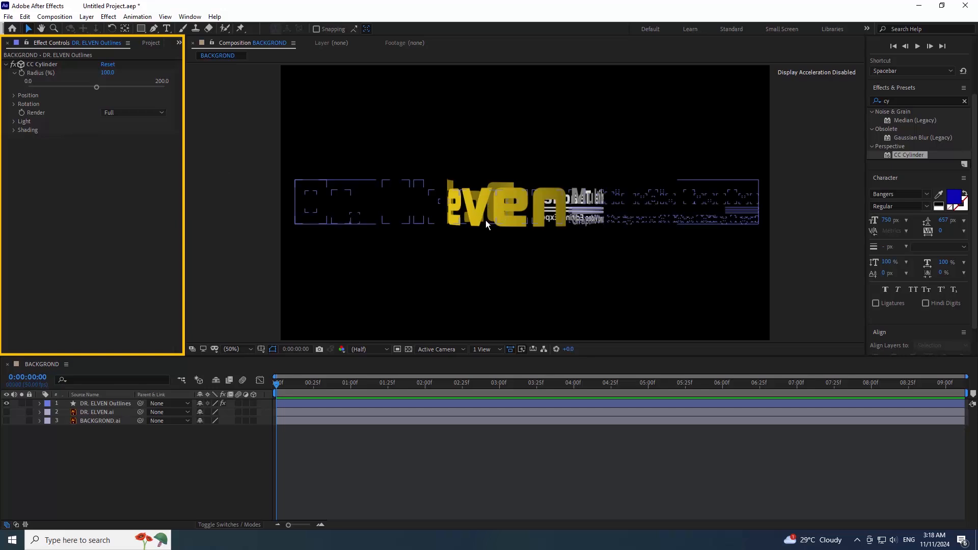
pyautogui.moveTo(97, 87); pyautogui.dragTo(128, 87)
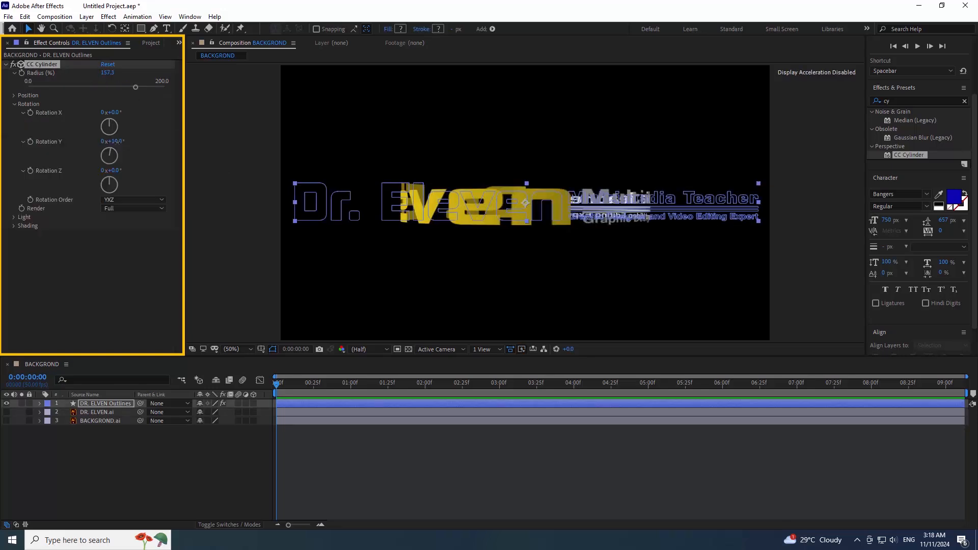
pyautogui.moveTo(118, 156); pyautogui.dragTo(122, 158)
pyautogui.hotkey('ctrl', 'z')
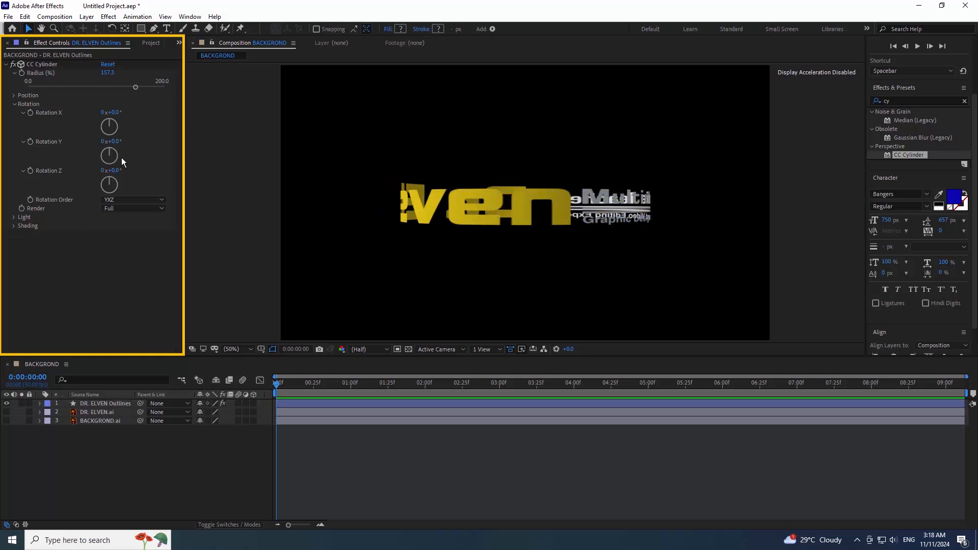
pyautogui.moveTo(113, 113); pyautogui.dragTo(121, 111)
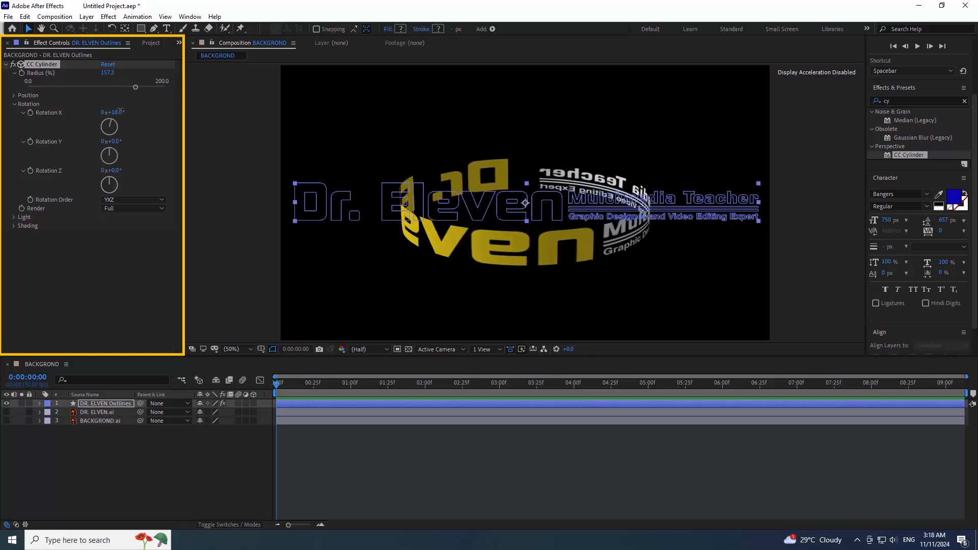
pyautogui.click(814, 247)
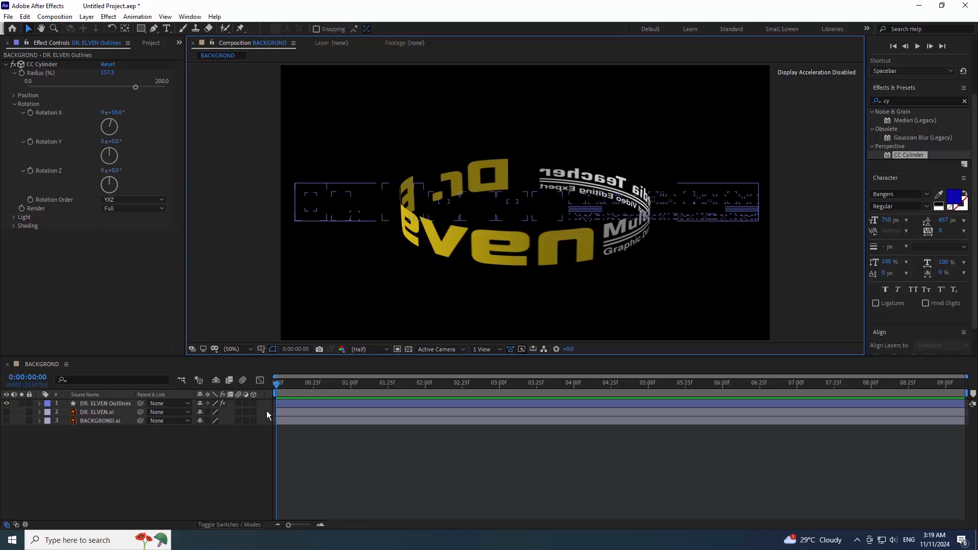
# - Keyframe the cylinder rotations and set Rotation Y to 141° at 0:00:09:05
pyautogui.click(21, 146)
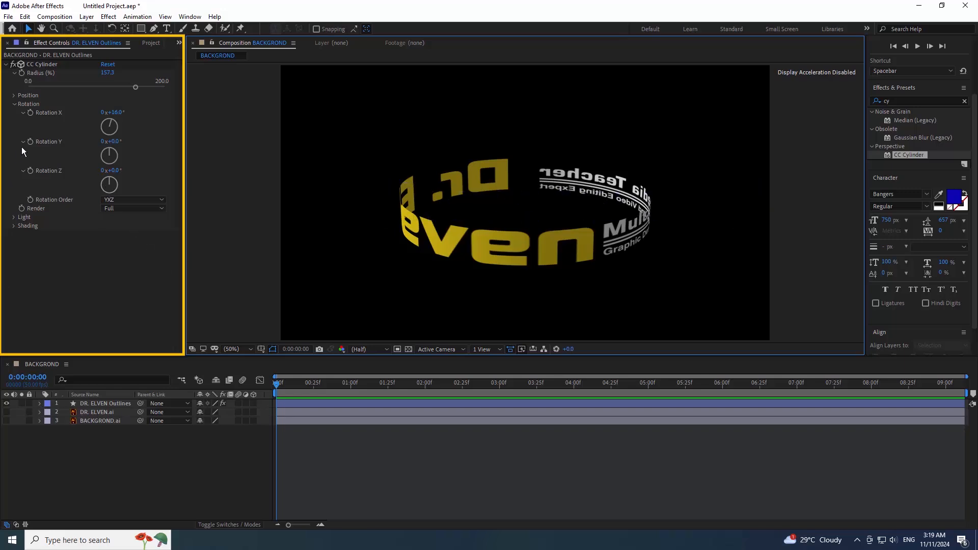
pyautogui.click(32, 112)
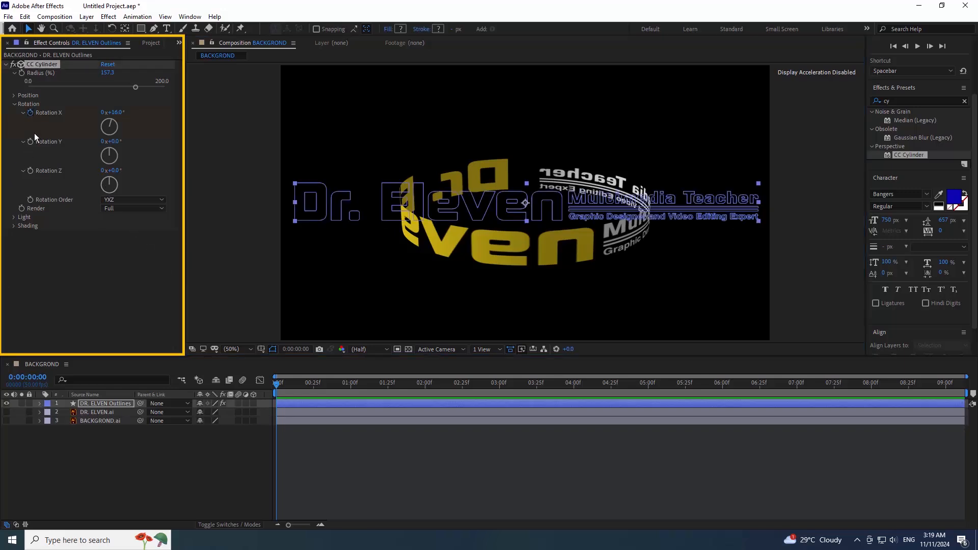
pyautogui.click(31, 170)
pyautogui.click(954, 390)
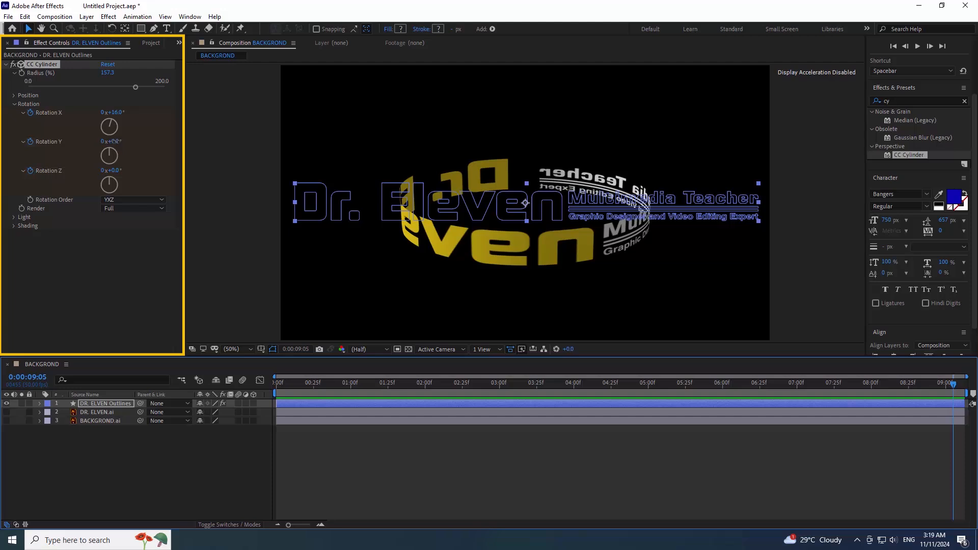
pyautogui.moveTo(116, 142); pyautogui.dragTo(181, 136)
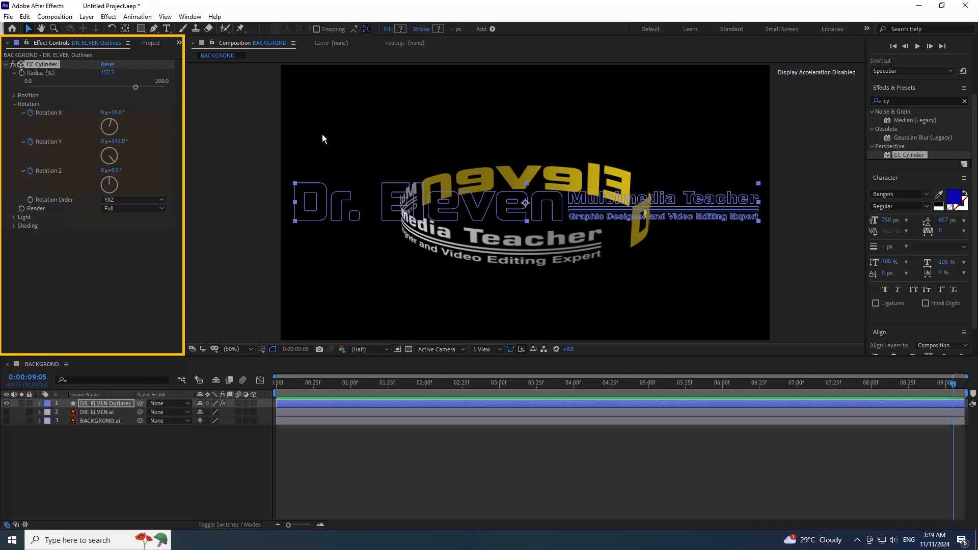
# - Preview the spinning ring from near the start, then undo the last rotation change
pyautogui.click(291, 387)
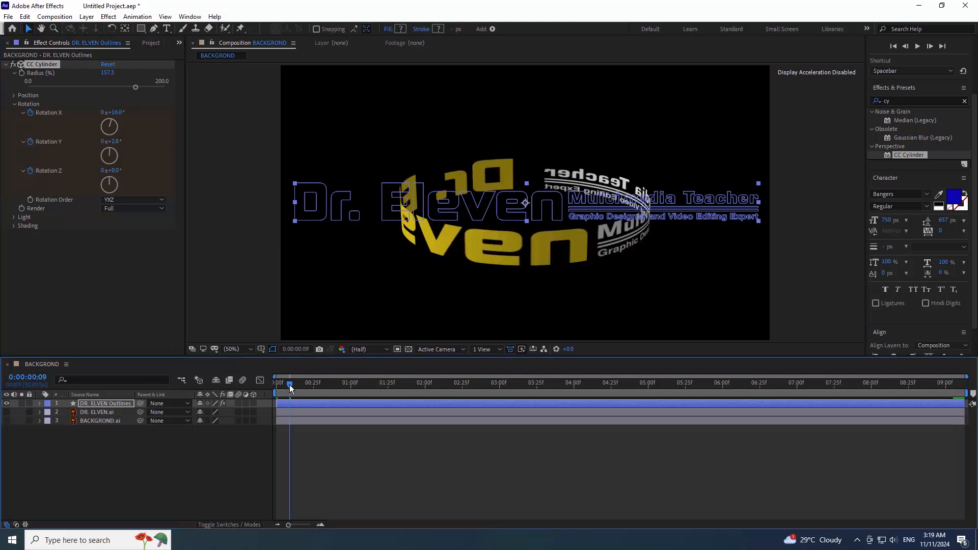
pyautogui.press('space')
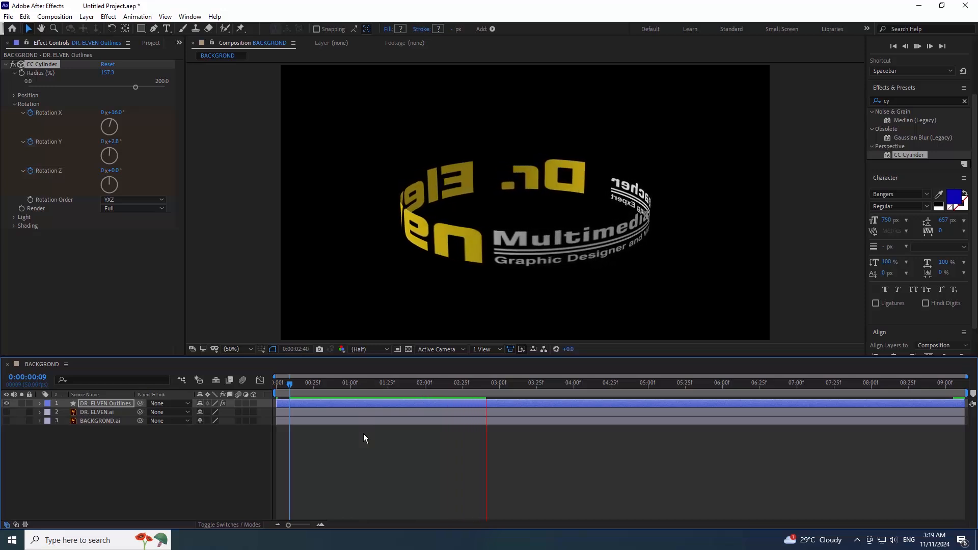
pyautogui.press('space')
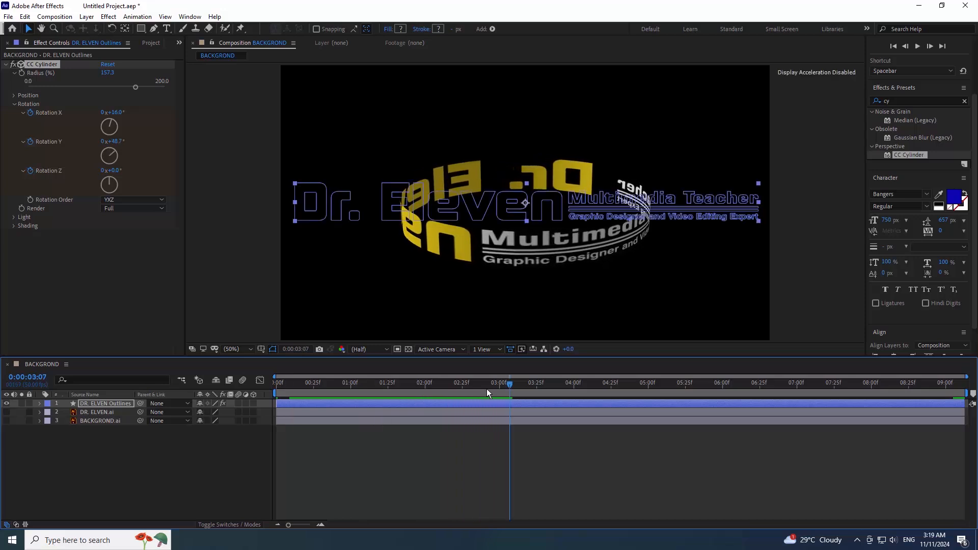
pyautogui.click(304, 435)
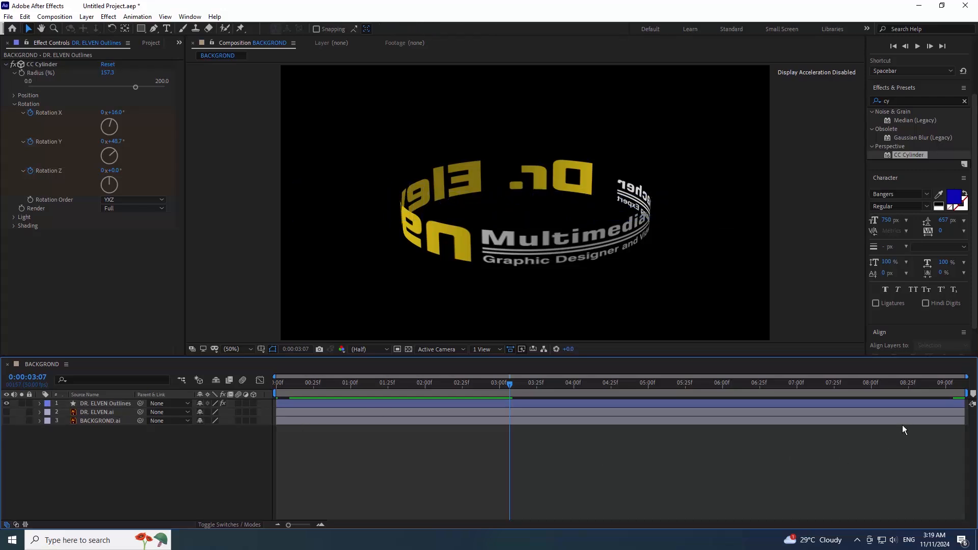
pyautogui.hotkey('ctrl', 'z')
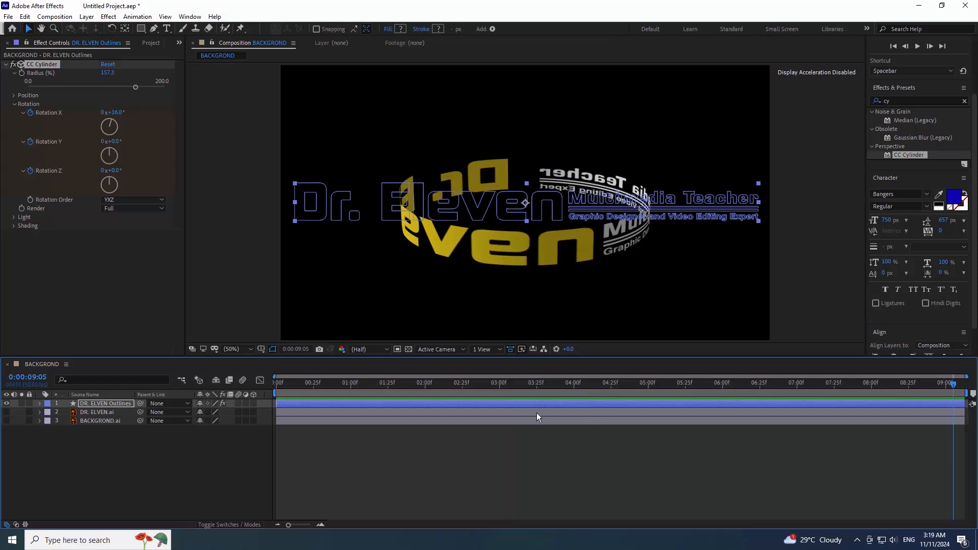
# - Preview again from 2:10 and scrub through the whole animation
pyautogui.click(440, 384)
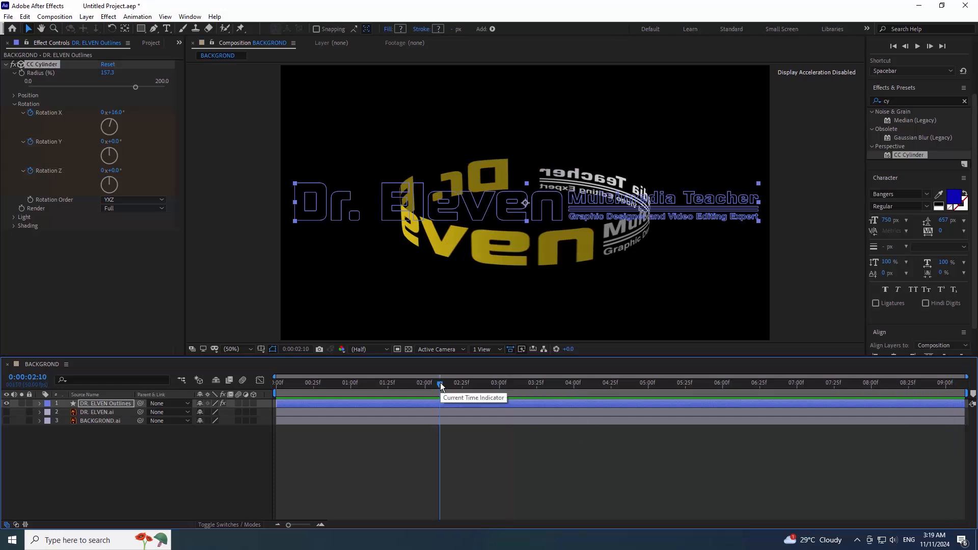
pyautogui.press('space')
pyautogui.press('space')
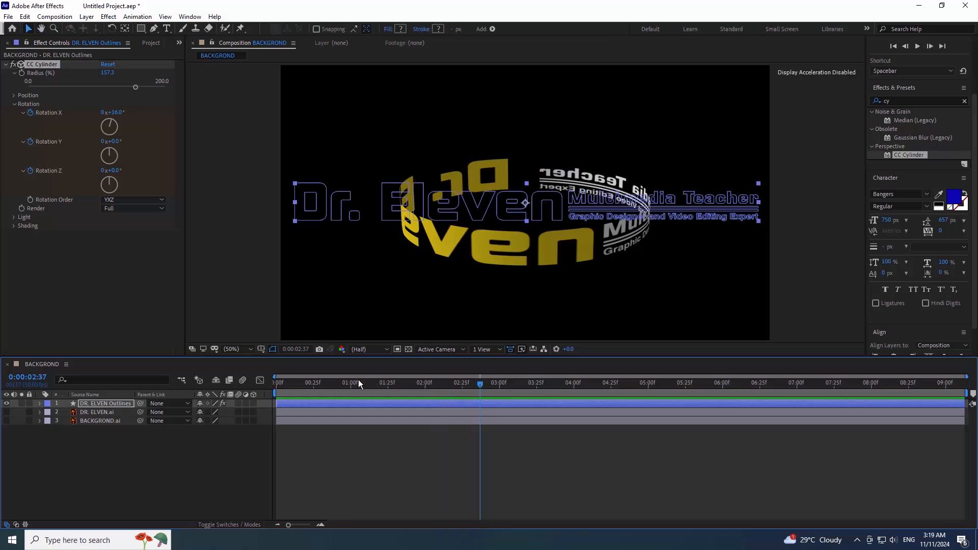
pyautogui.moveTo(359, 381); pyautogui.dragTo(968, 398)
pyautogui.press('space')
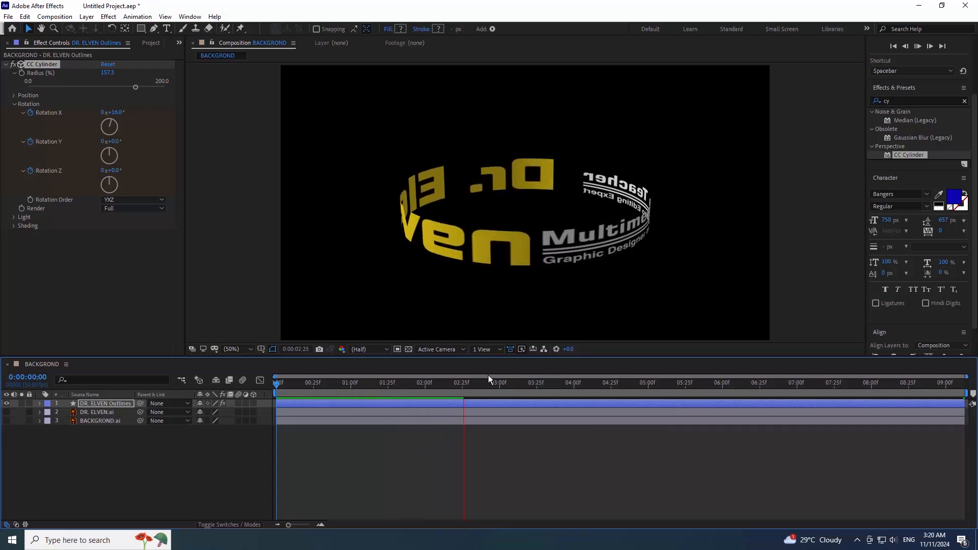
# - In CC Cylinder's Light settings, set Light Height to 46 and Light Direction to -114°
pyautogui.click(13, 226)
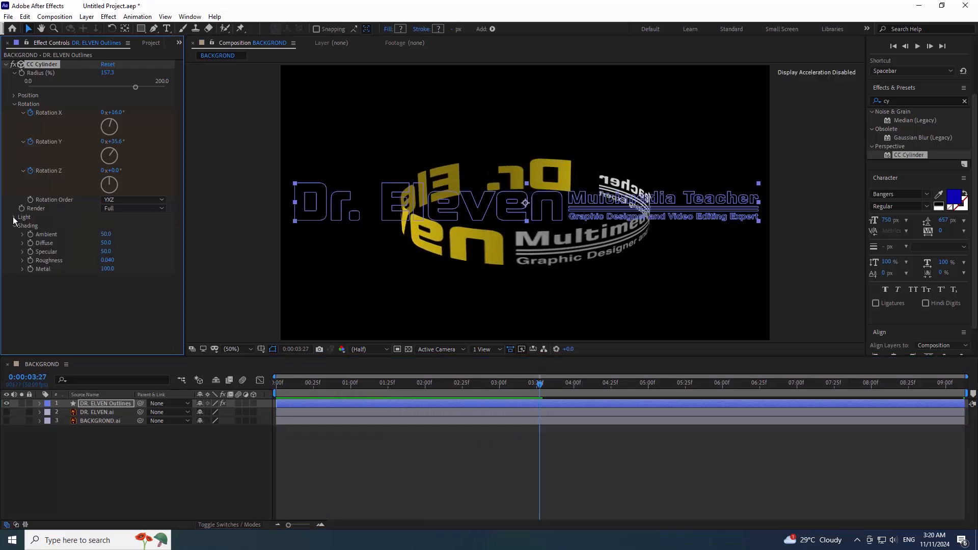
pyautogui.click(14, 218)
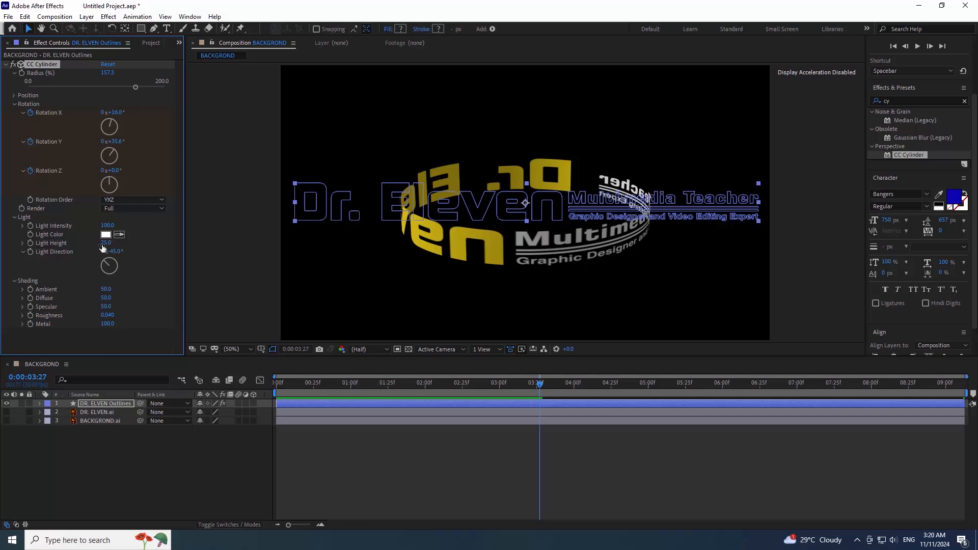
pyautogui.moveTo(110, 243); pyautogui.dragTo(115, 242)
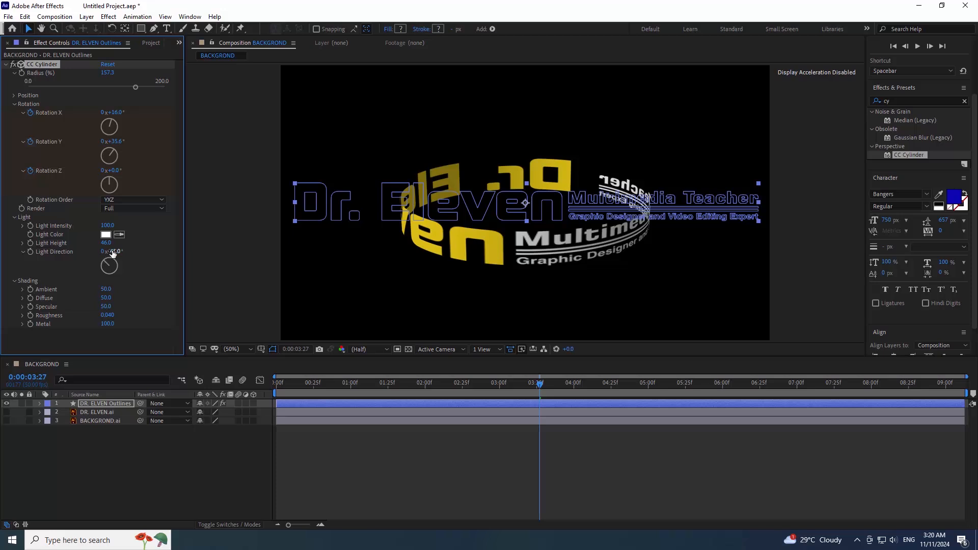
pyautogui.moveTo(113, 253)
pyautogui.mouseDown()
pyautogui.moveTo(124, 249)
pyautogui.moveTo(96, 252)
pyautogui.mouseUp()
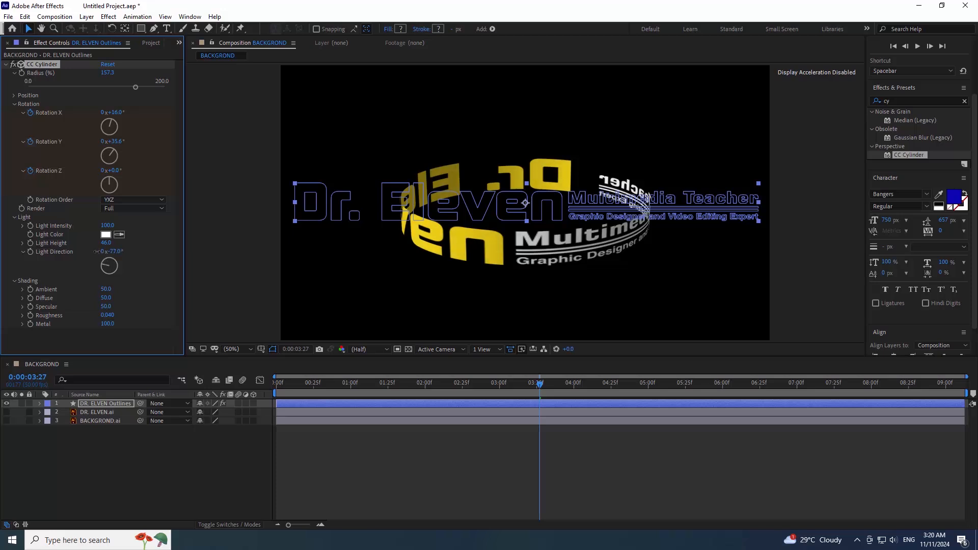
pyautogui.click(113, 347)
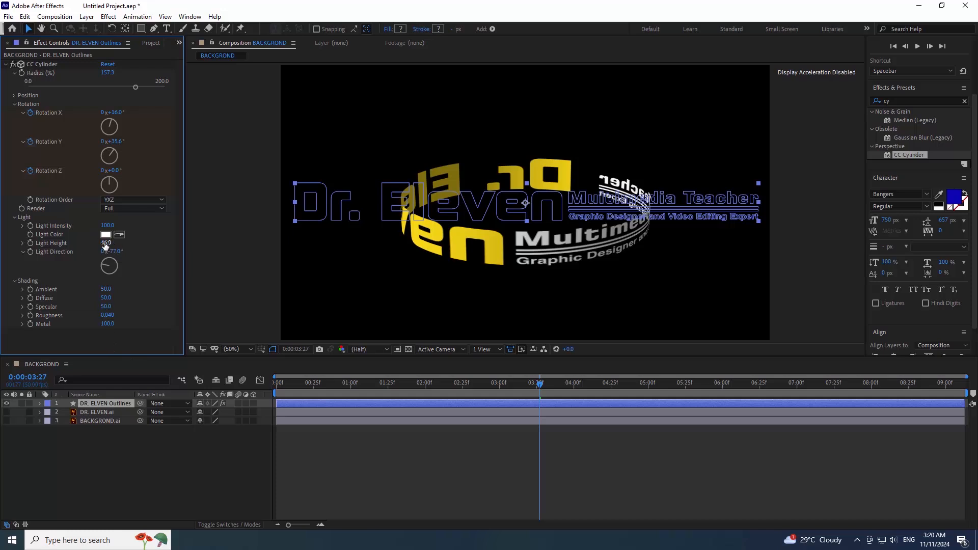
pyautogui.moveTo(110, 252); pyautogui.dragTo(168, 249)
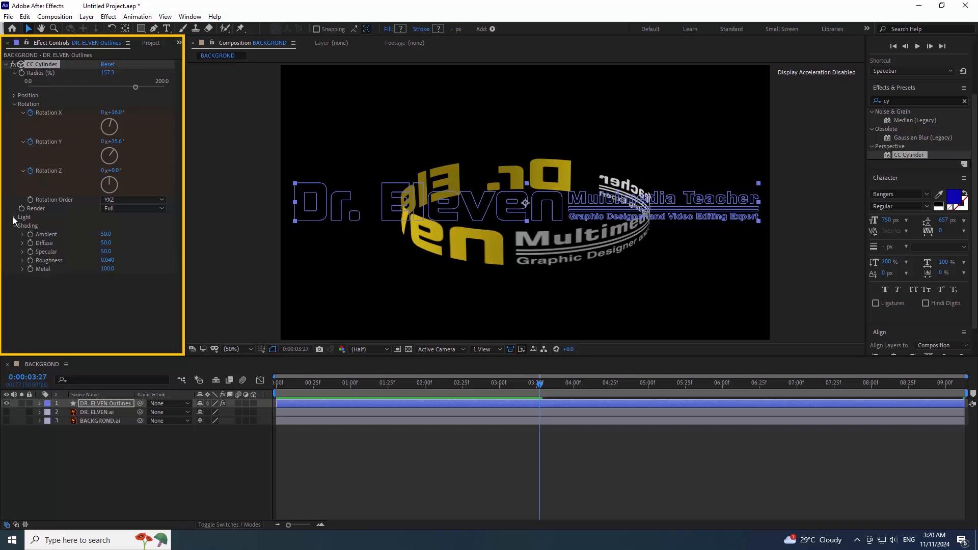
pyautogui.click(14, 217)
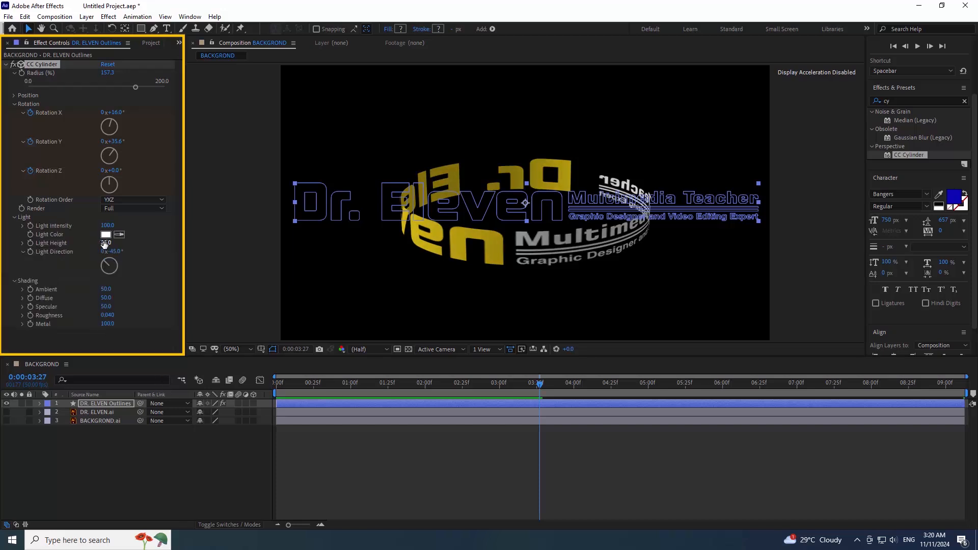
pyautogui.moveTo(109, 243); pyautogui.dragTo(74, 233)
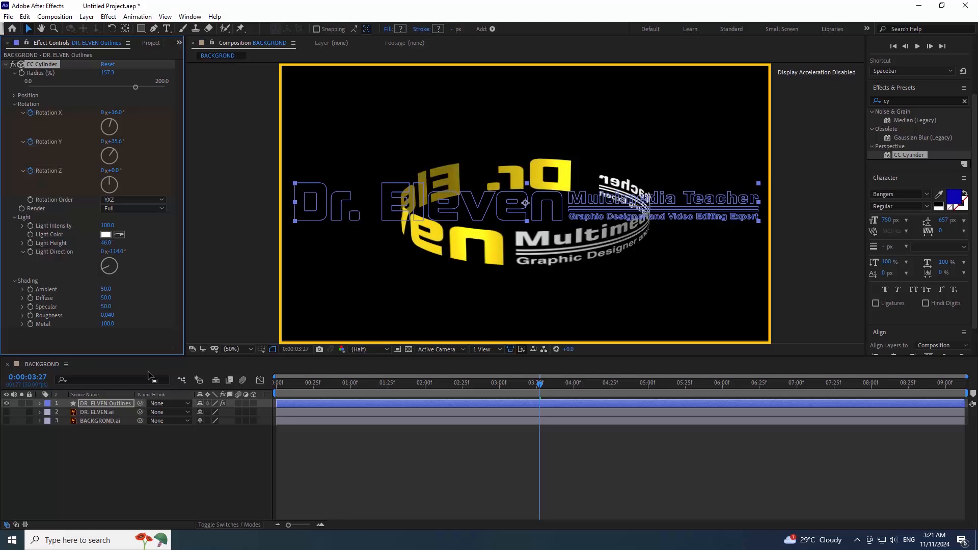
pyautogui.click(452, 248)
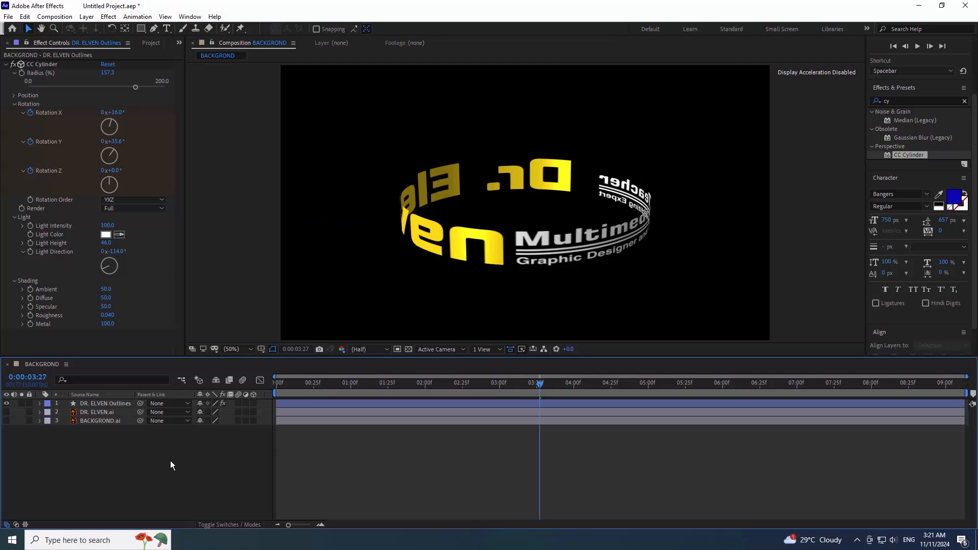
pyautogui.click(6, 68)
# - Place 10845701.psd beneath the text layers and scale it to 37% to fit the tower
pyautogui.click(151, 43)
pyautogui.moveTo(36, 135); pyautogui.dragTo(95, 421)
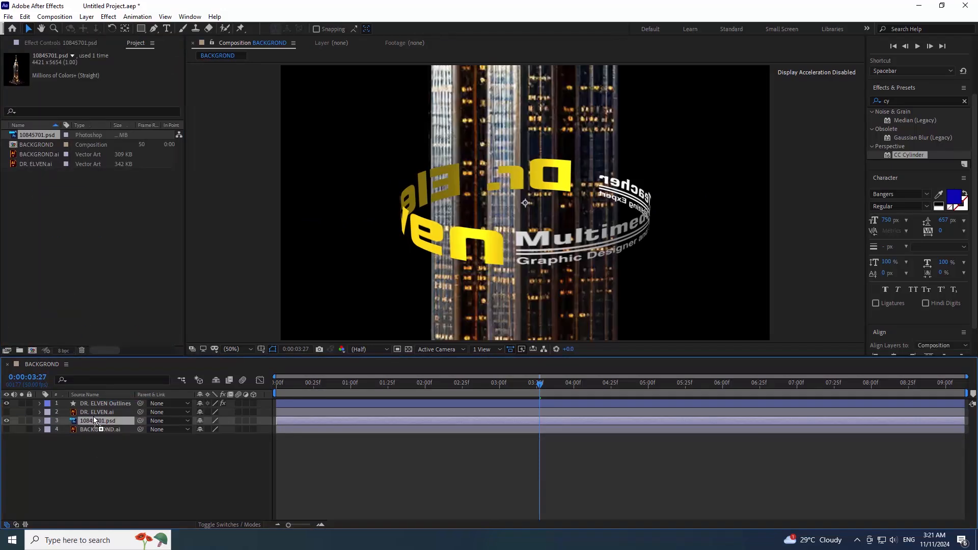
pyautogui.click(40, 421)
pyautogui.click(49, 430)
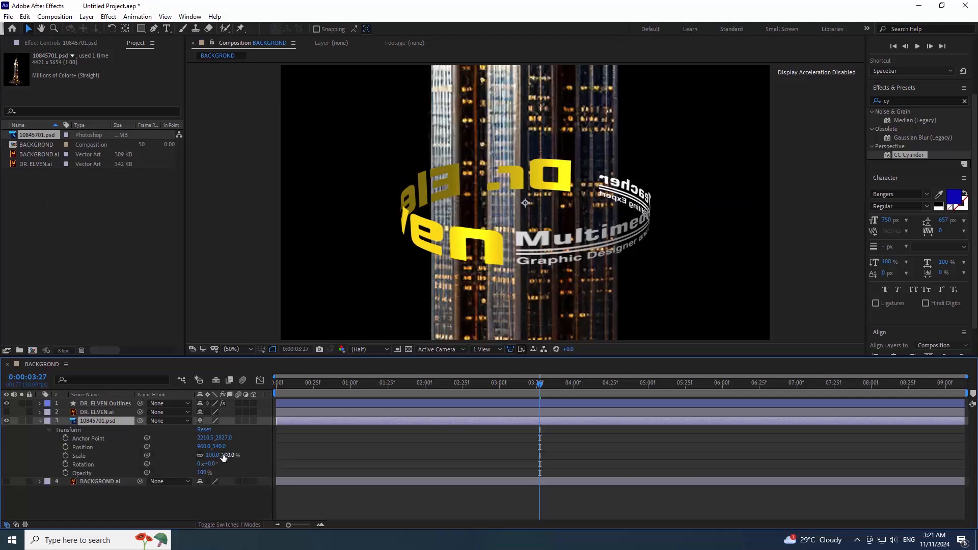
pyautogui.moveTo(219, 455); pyautogui.dragTo(200, 457)
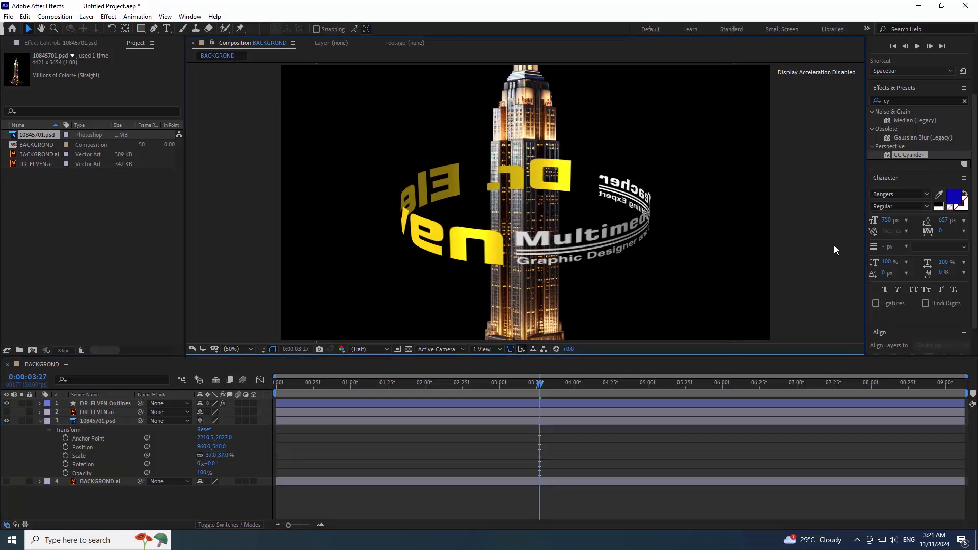
pyautogui.click(39, 421)
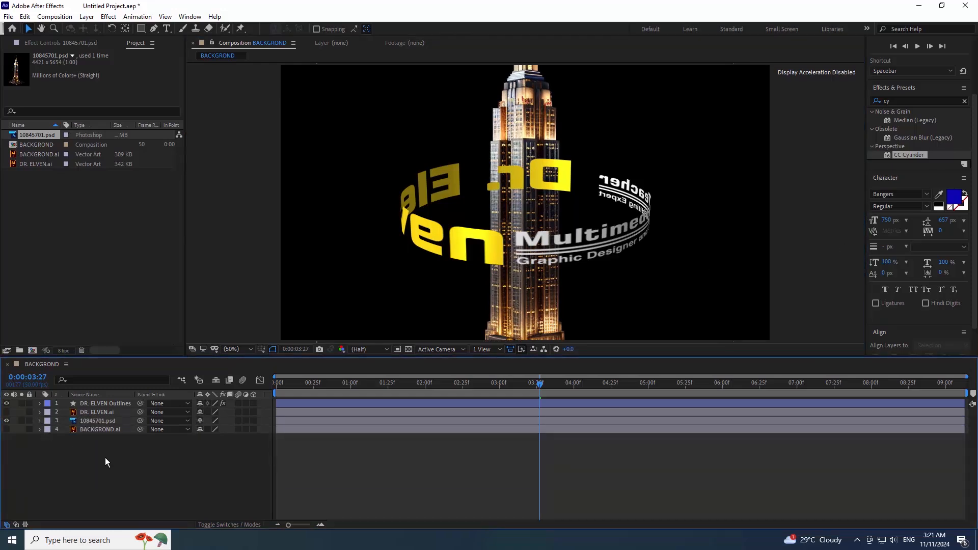
# - Duplicate the DR. ELVEN Outlines layer with Edit > Copy and Paste
pyautogui.click(99, 412)
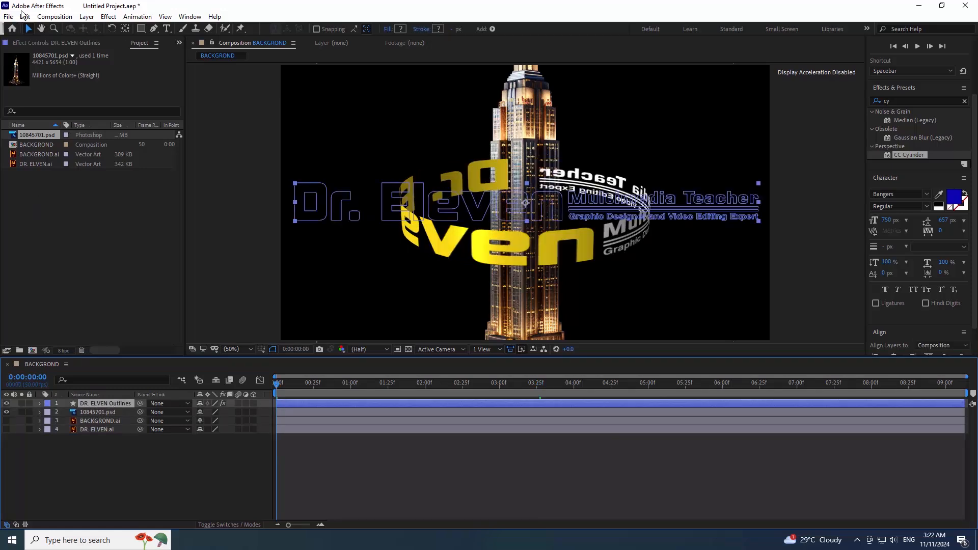
pyautogui.click(54, 16)
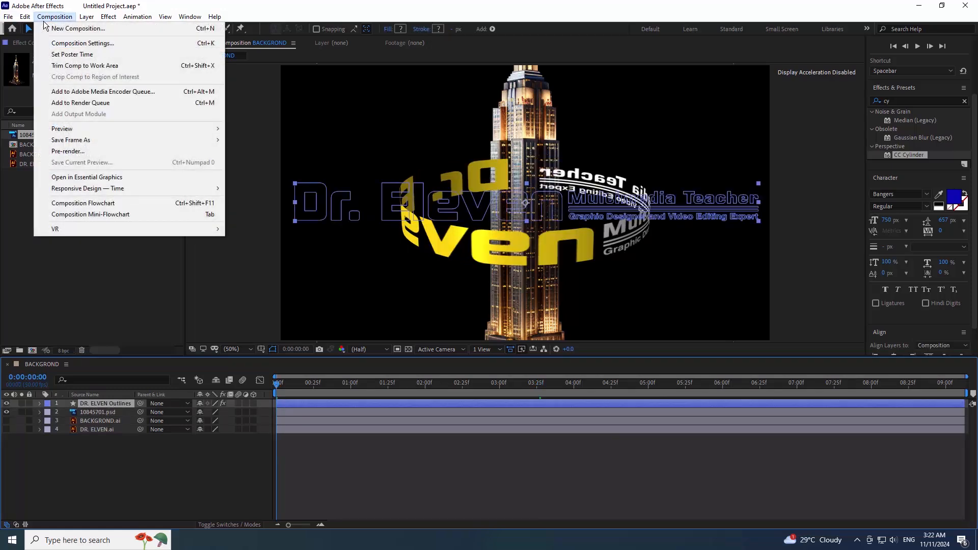
pyautogui.click(25, 16)
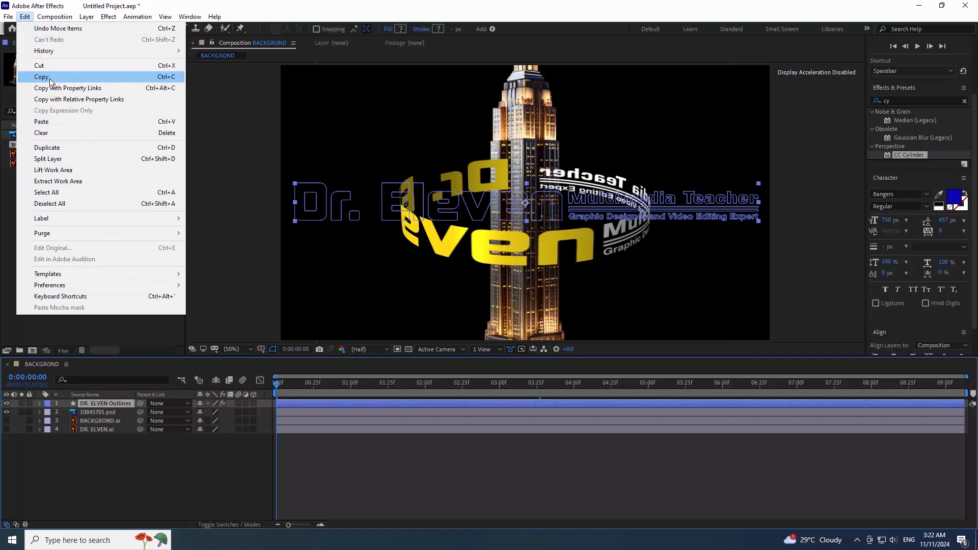
pyautogui.click(59, 121)
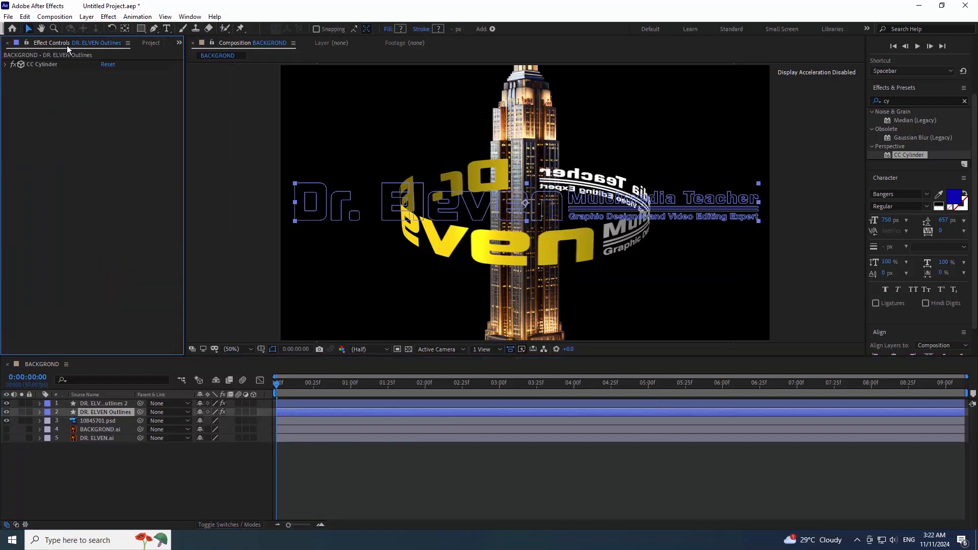
# - Set CC Cylinder Render to Inside on the original and Outside on the copy
pyautogui.click(6, 64)
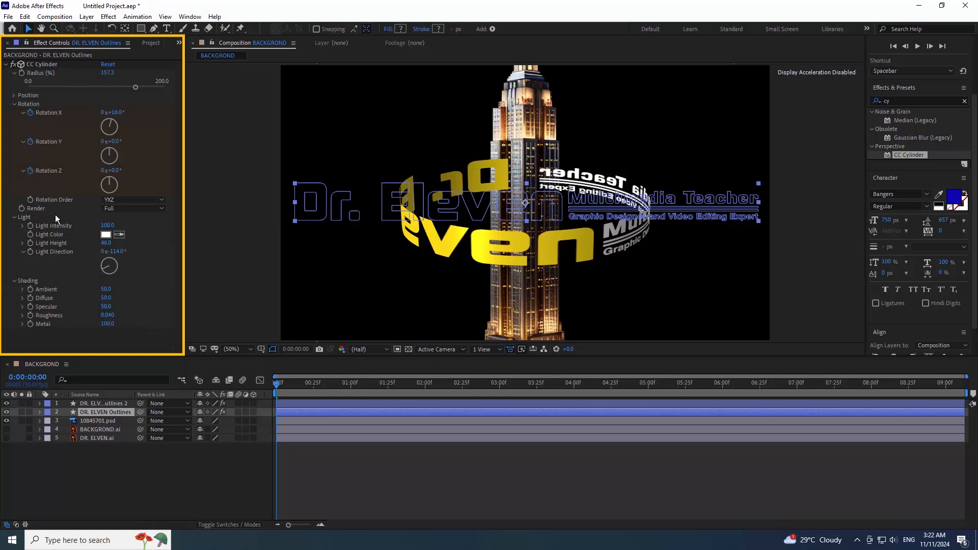
pyautogui.click(117, 206)
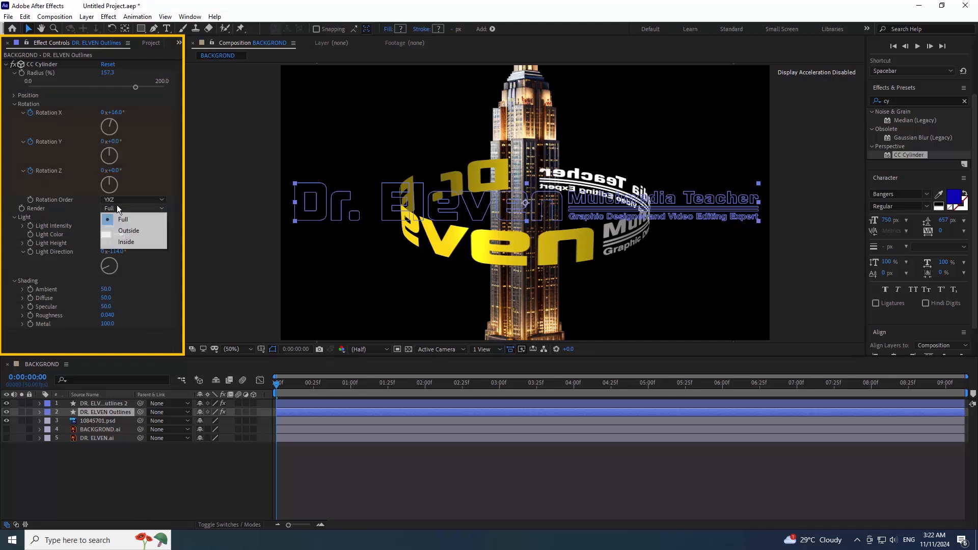
pyautogui.click(126, 242)
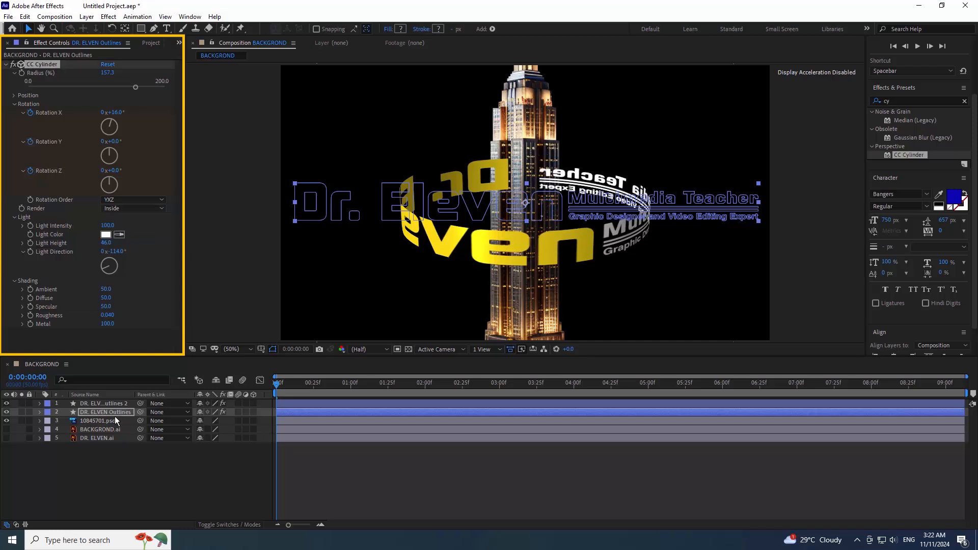
pyautogui.click(102, 403)
pyautogui.click(133, 99)
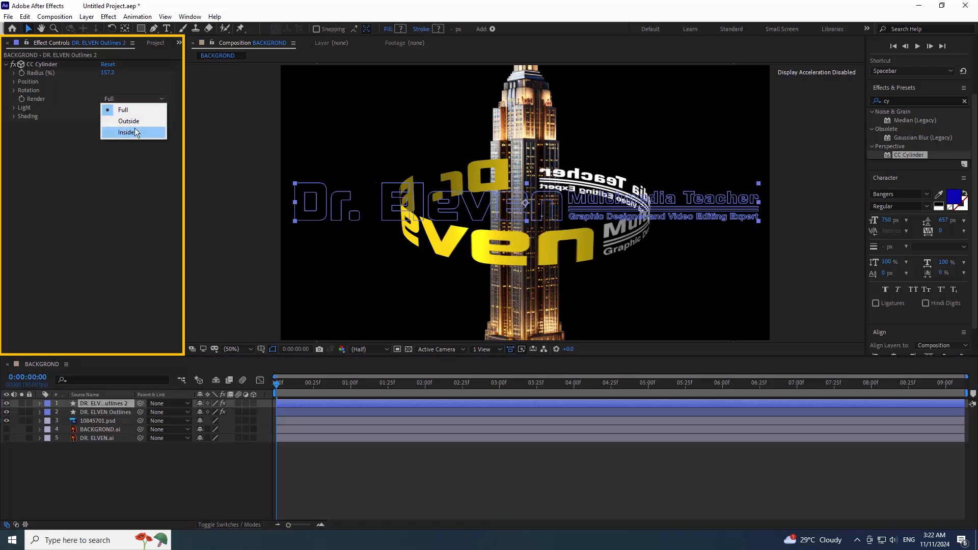
pyautogui.click(133, 123)
# - Move the 10845701.psd photo layer between the two text ring layers
pyautogui.click(123, 470)
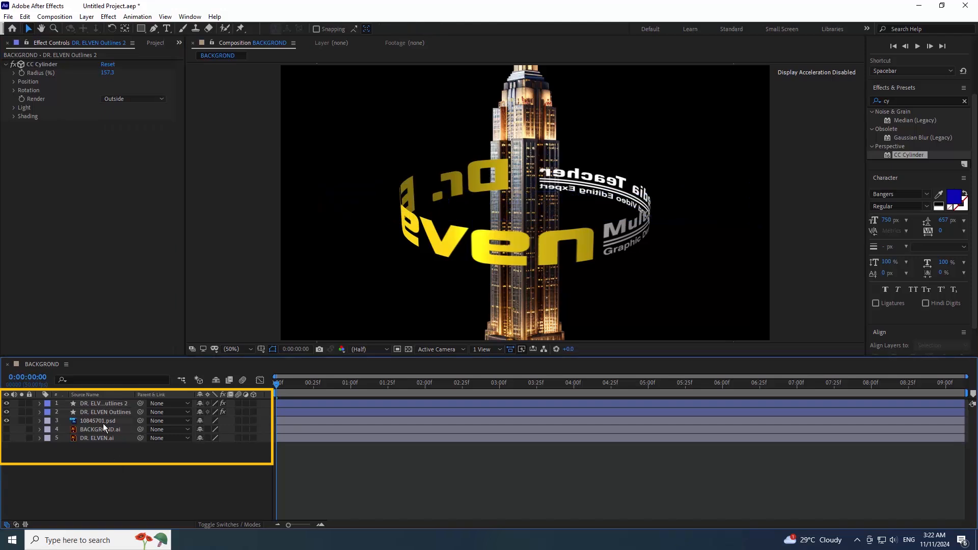
pyautogui.click(101, 421)
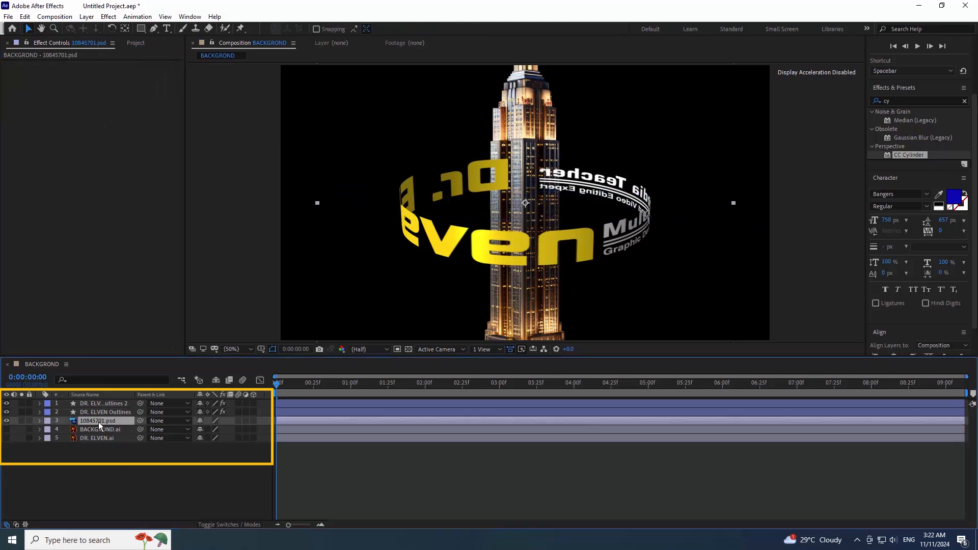
pyautogui.moveTo(99, 422); pyautogui.dragTo(102, 407)
# - Preview the spinning text ring and move it lower down the tower
pyautogui.click(443, 461)
pyautogui.press('space')
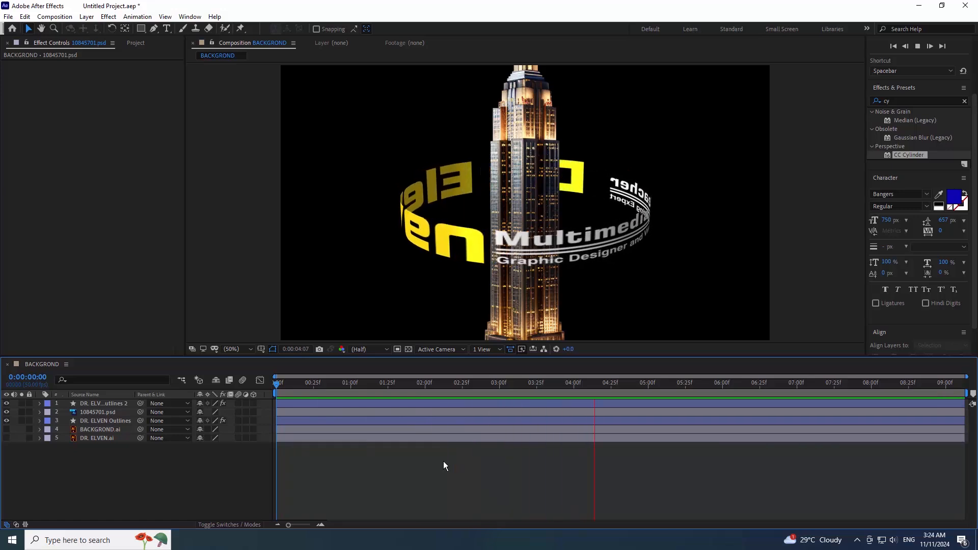
pyautogui.press('space')
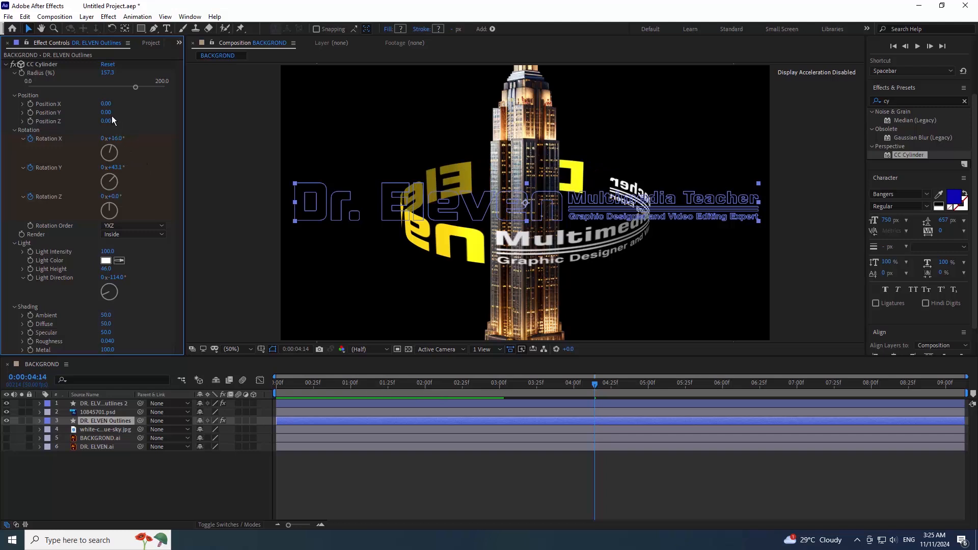
pyautogui.moveTo(107, 113); pyautogui.dragTo(121, 114)
# - Delete the front copy layer DR. ELVEN Outlines 2 at the start of the timeline
pyautogui.click(290, 405)
pyautogui.press('Home')
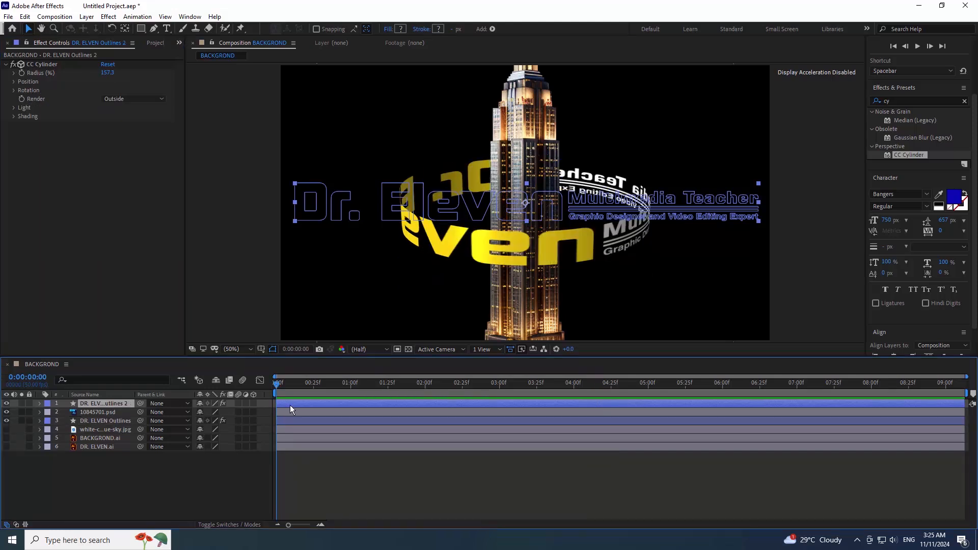
pyautogui.press('Delete')
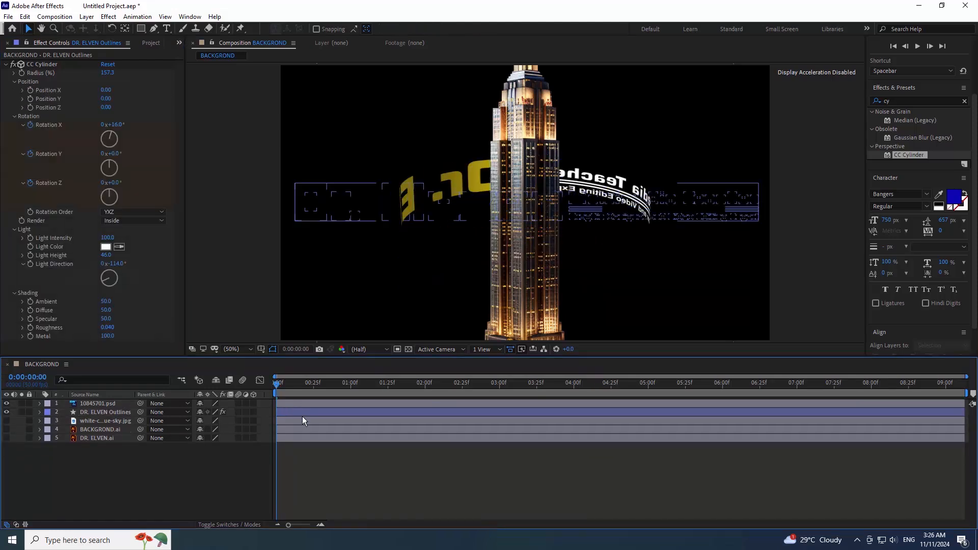
# - On DR. ELVEN Outlines, lower the CC Cylinder ring to the tower's base at the start
pyautogui.click(286, 413)
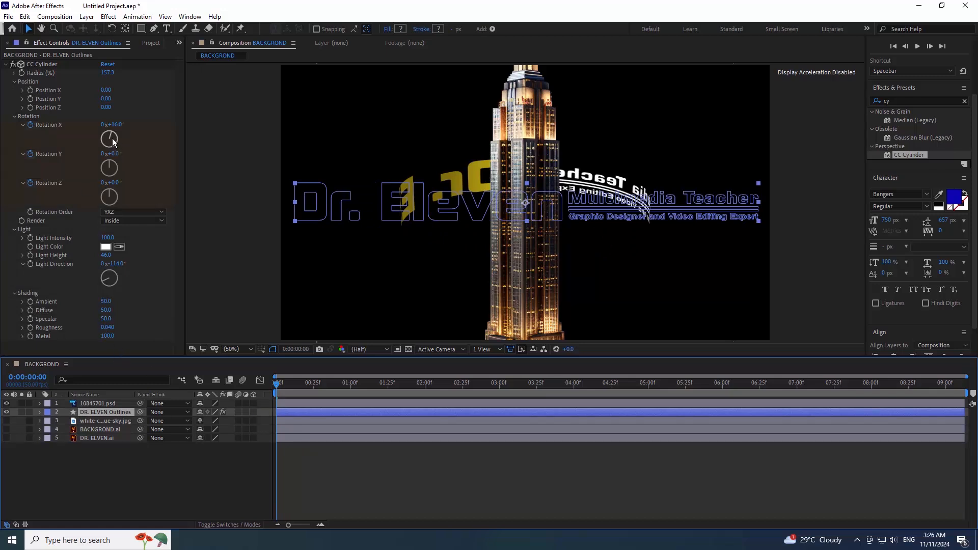
pyautogui.click(30, 99)
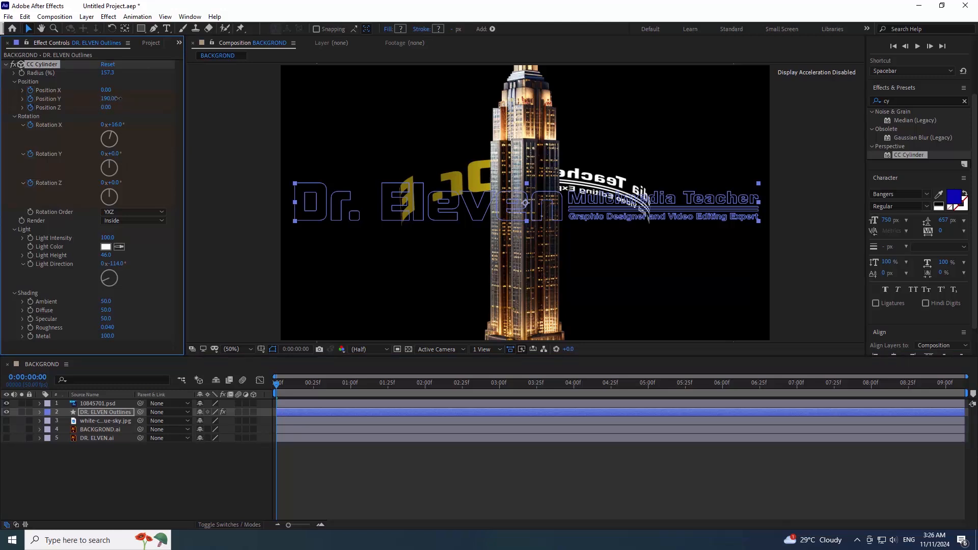
pyautogui.moveTo(118, 99); pyautogui.dragTo(128, 98)
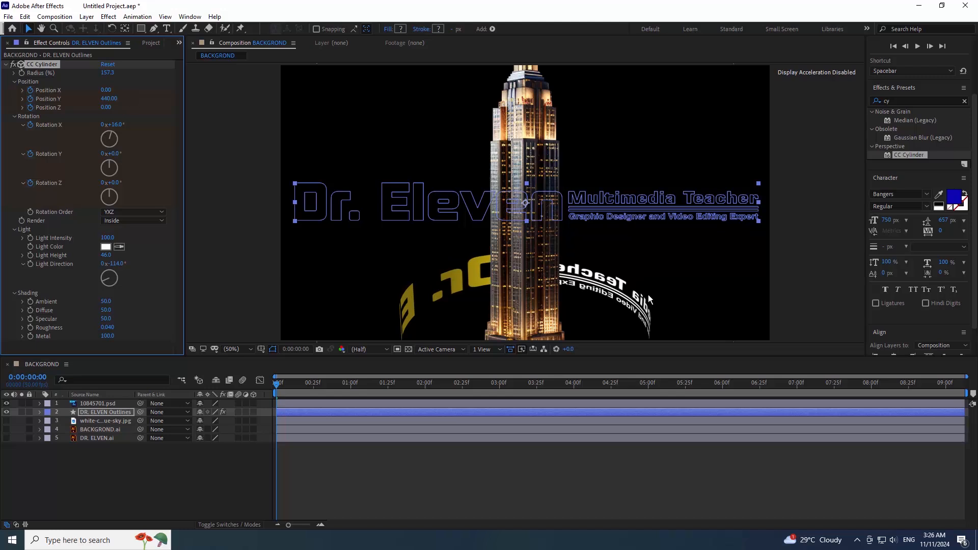
# - At the end of the clip, raise the ring to Position Y -170, then preview the rise
pyautogui.click(947, 385)
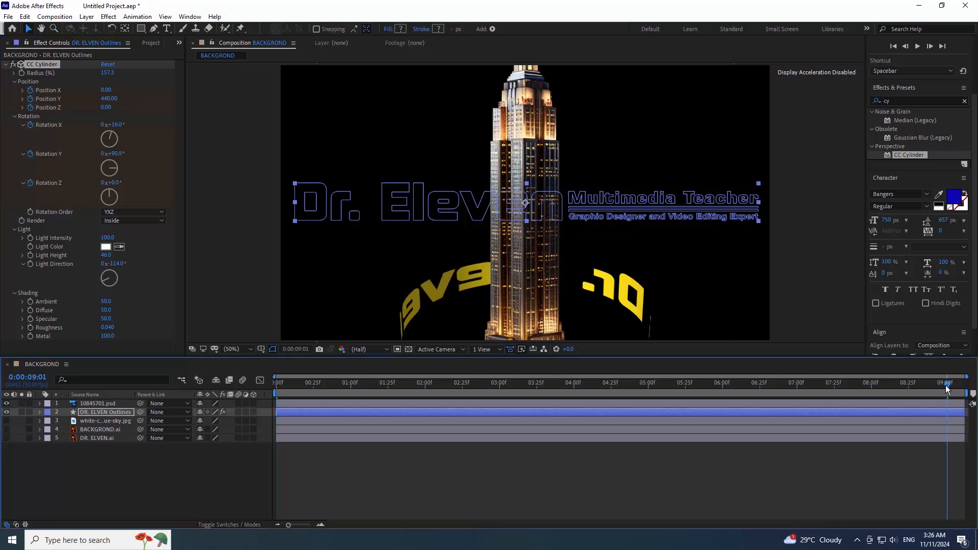
pyautogui.moveTo(950, 387); pyautogui.dragTo(972, 390)
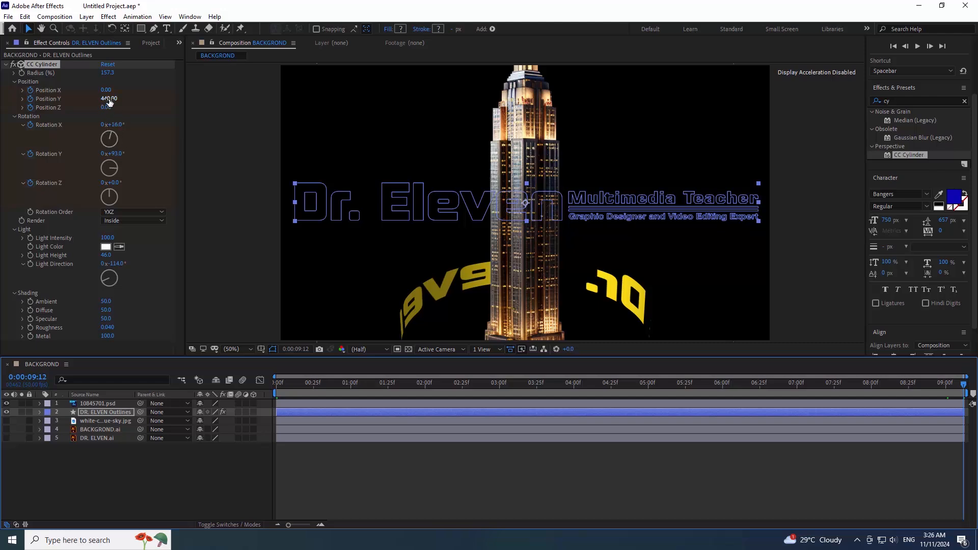
pyautogui.moveTo(109, 99); pyautogui.dragTo(84, 105)
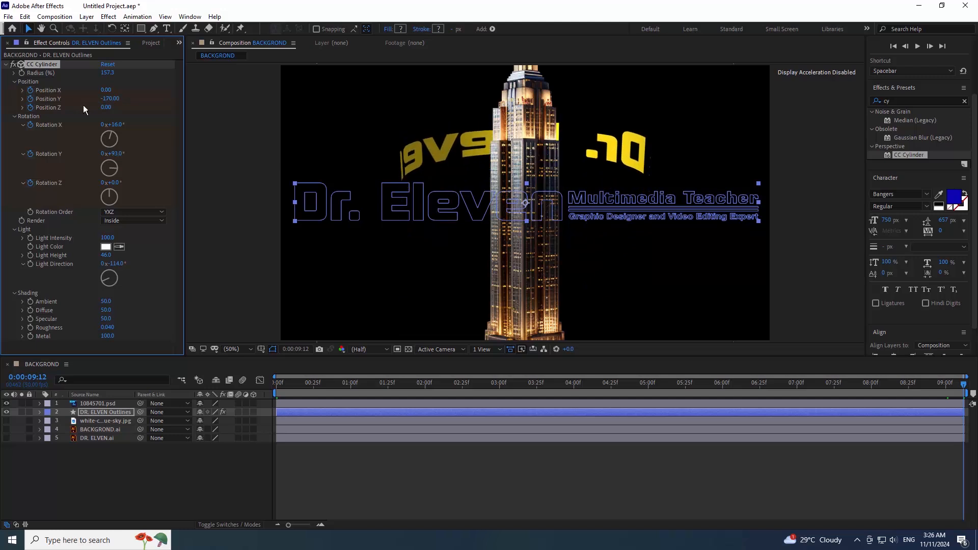
pyautogui.click(283, 385)
pyautogui.press('space')
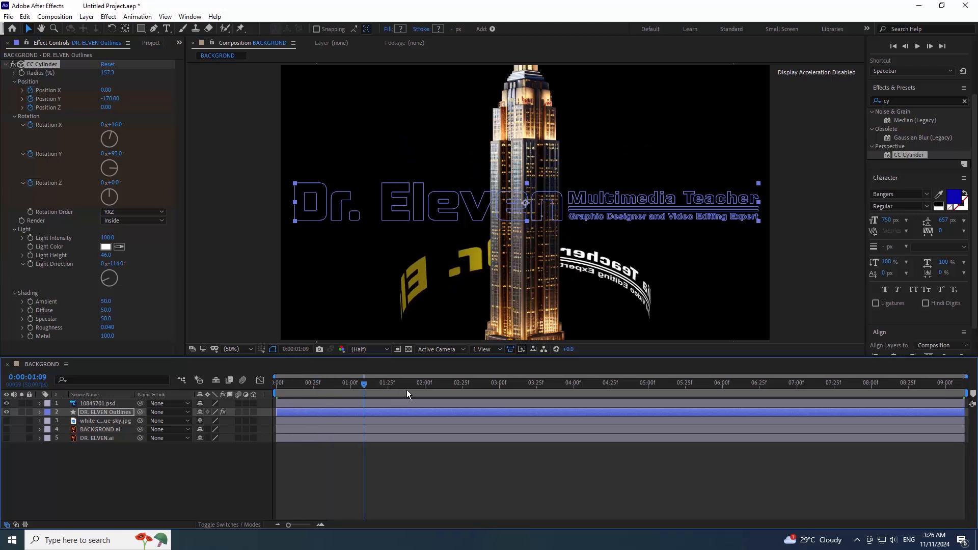
# - Scrub back to the start and duplicate the animated DR. ELVEN Outlines layer
pyautogui.moveTo(406, 390); pyautogui.dragTo(236, 397)
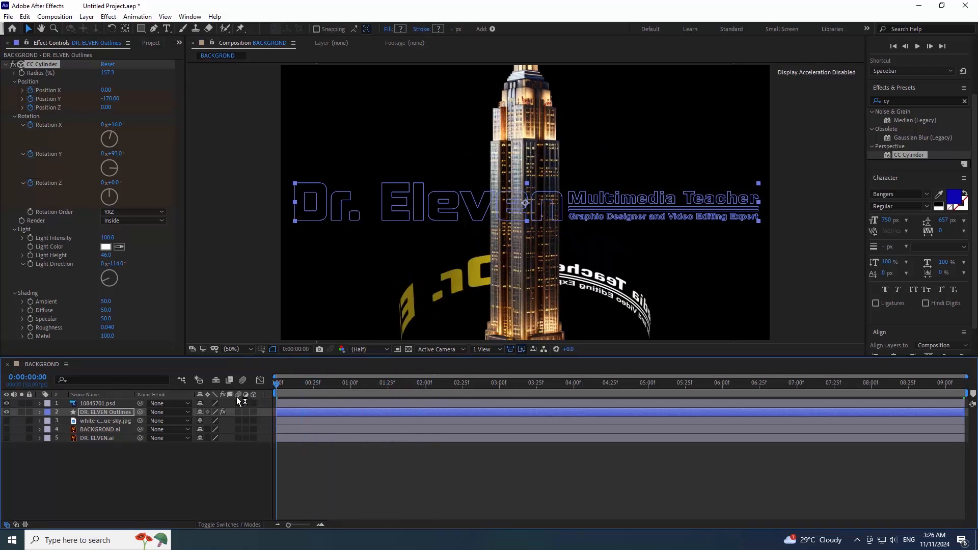
pyautogui.rightClick(106, 414)
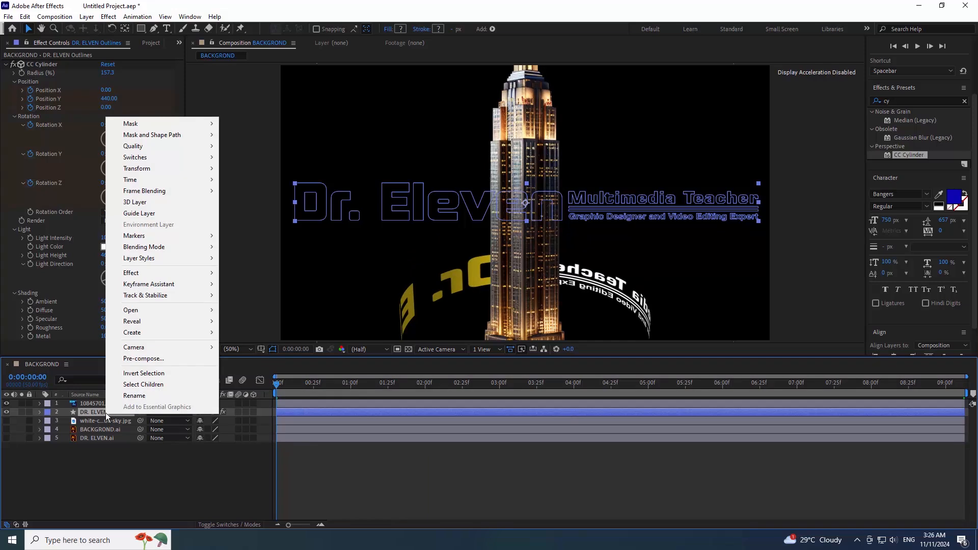
pyautogui.press('space')
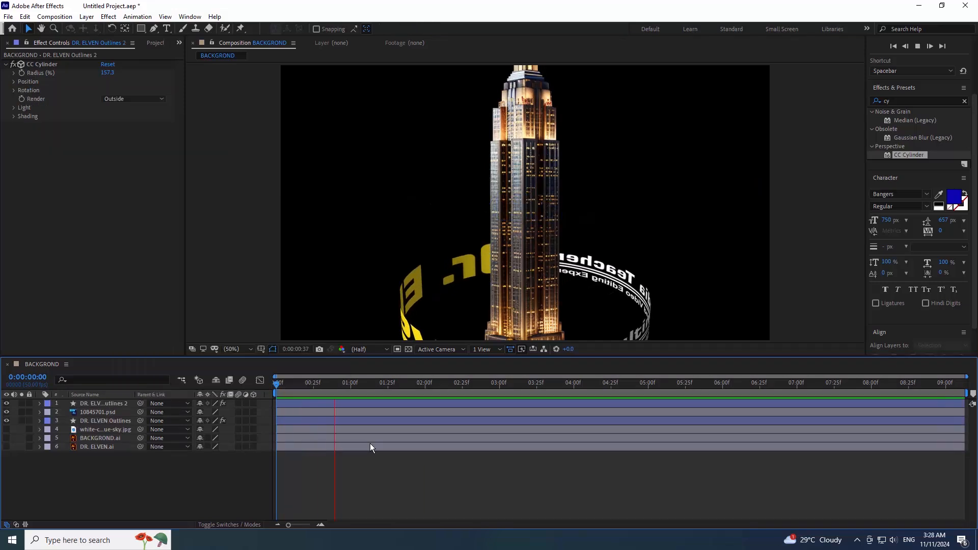